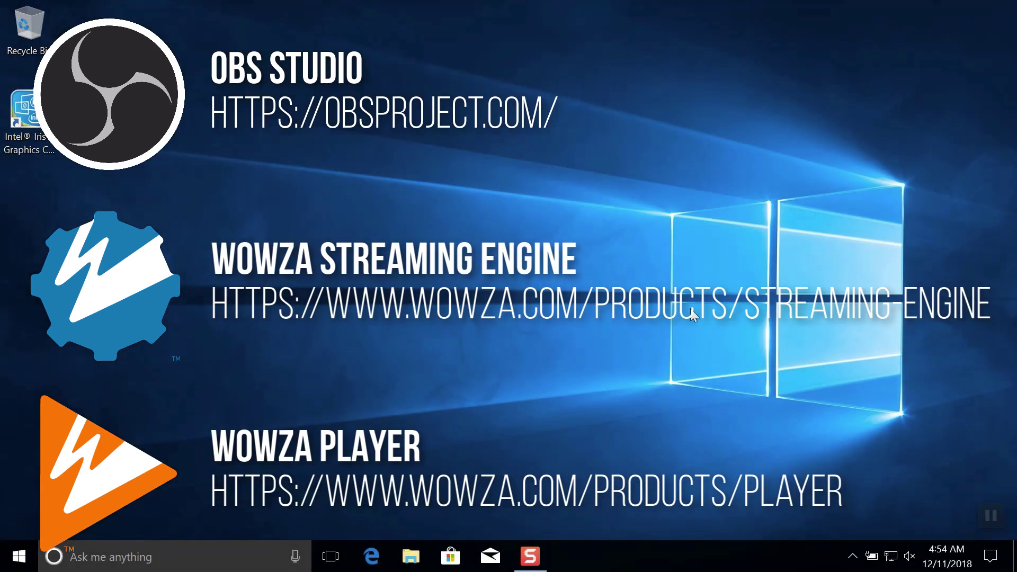
Step: Download the OBS Studio 22.0.2 Windows installer from obsproject.com in Edge and run it
{"action": "left_click", "coordinate": [371, 555]}
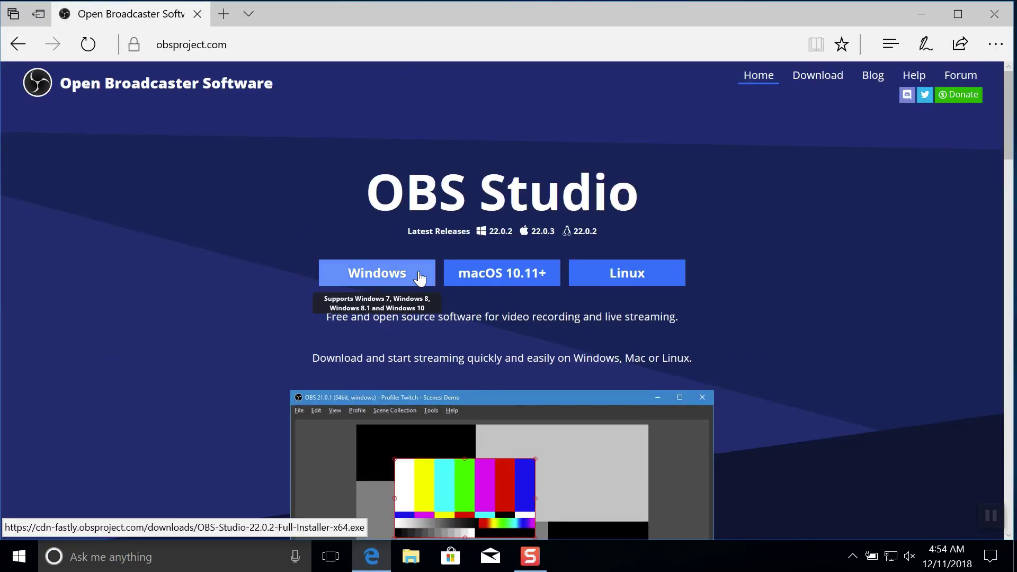
{"action": "left_click", "coordinate": [411, 276]}
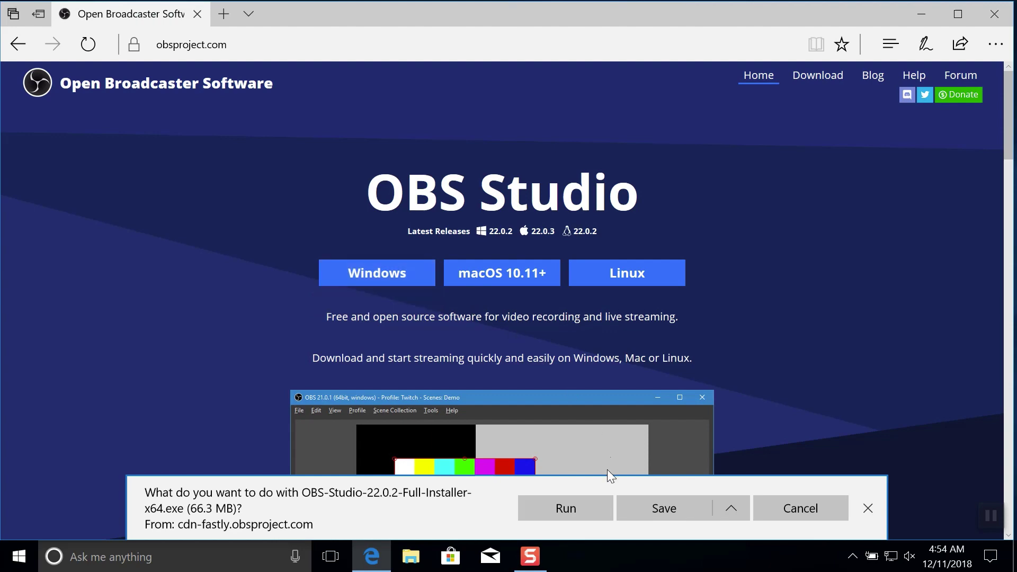
{"action": "left_click", "coordinate": [599, 506]}
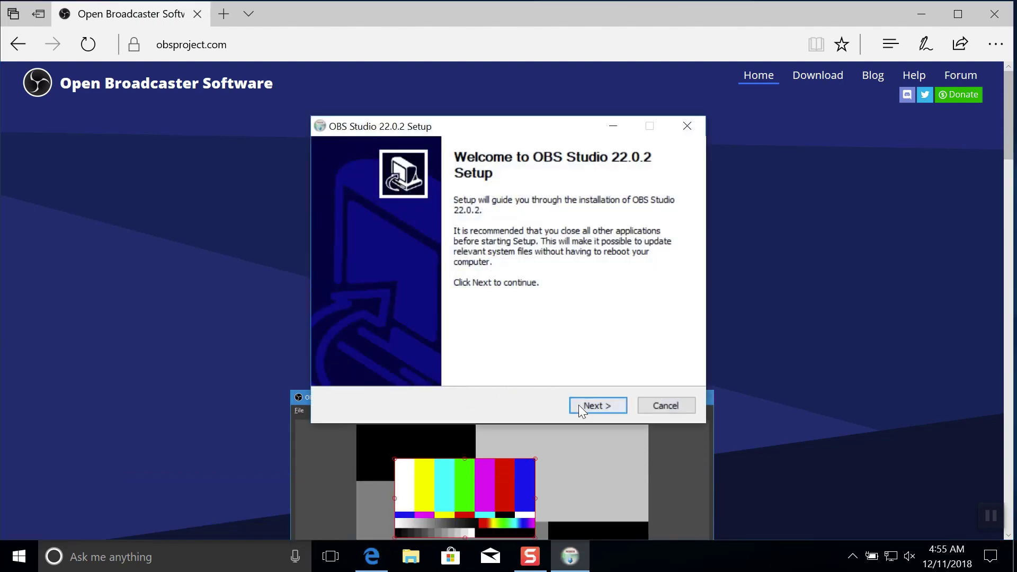
Step: Complete the OBS setup wizard with default options and launch OBS Studio
{"action": "left_click", "coordinate": [579, 406]}
{"action": "left_click", "coordinate": [578, 405]}
{"action": "left_click", "coordinate": [577, 405]}
{"action": "left_click", "coordinate": [577, 405]}
{"action": "left_click", "coordinate": [578, 404]}
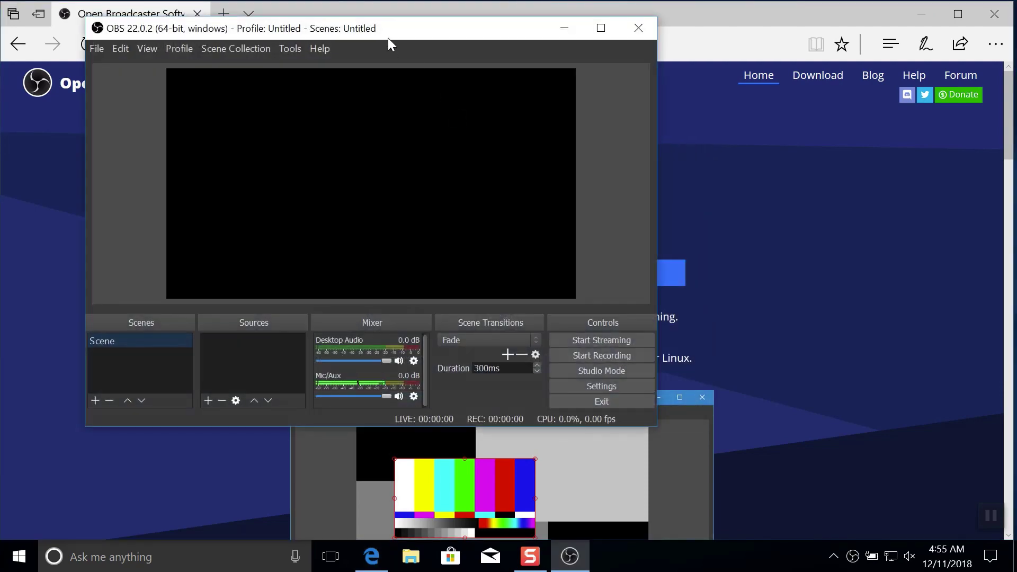
{"action": "left_click_drag", "start_coordinate": [360, 33], "coordinate": [391, 88]}
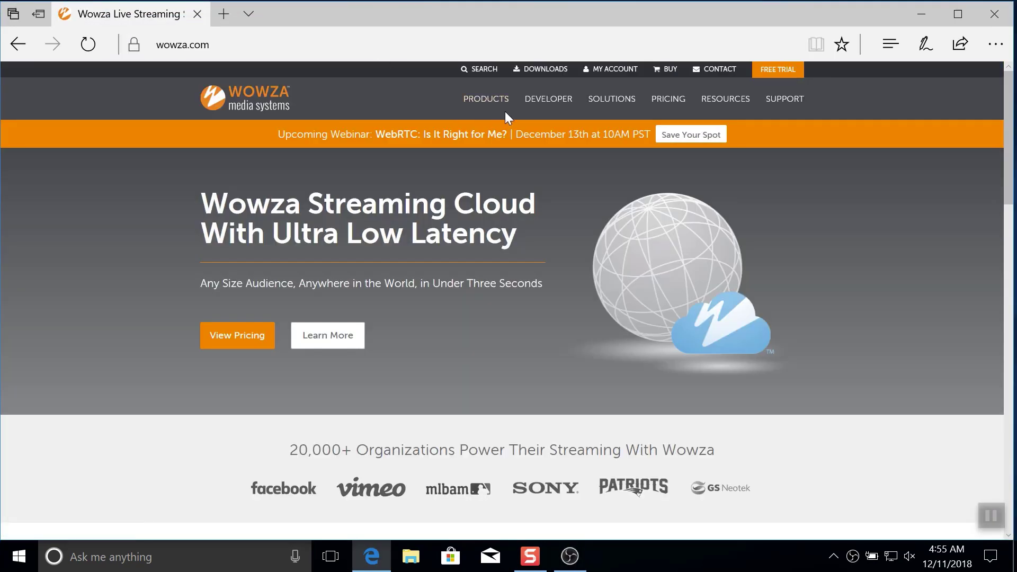
Step: Download the Wowza Streaming Engine 4.7.7 Windows installer from the Downloads page and run it
{"action": "mouse_move", "coordinate": [537, 100]}
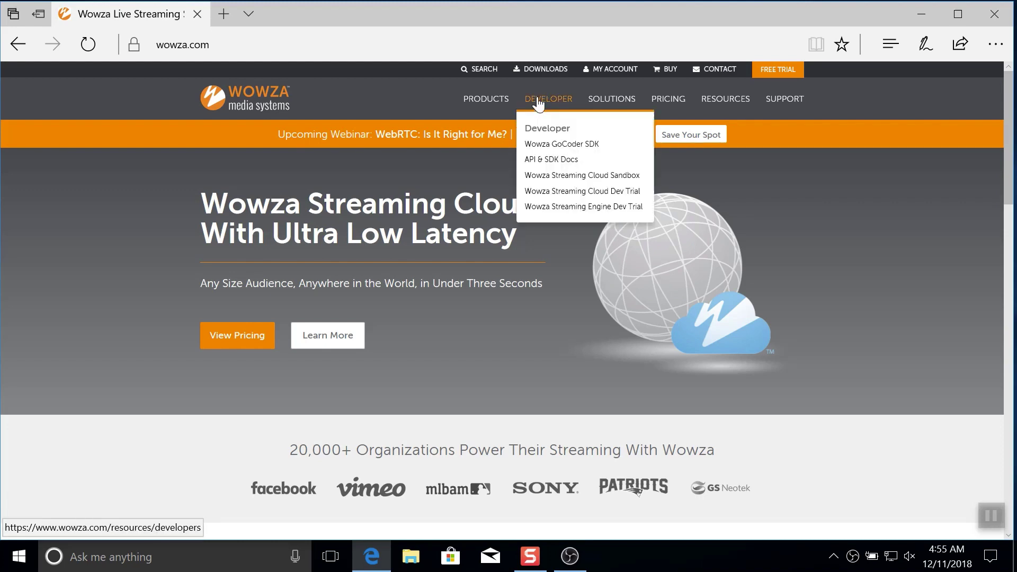
{"action": "left_click", "coordinate": [545, 70]}
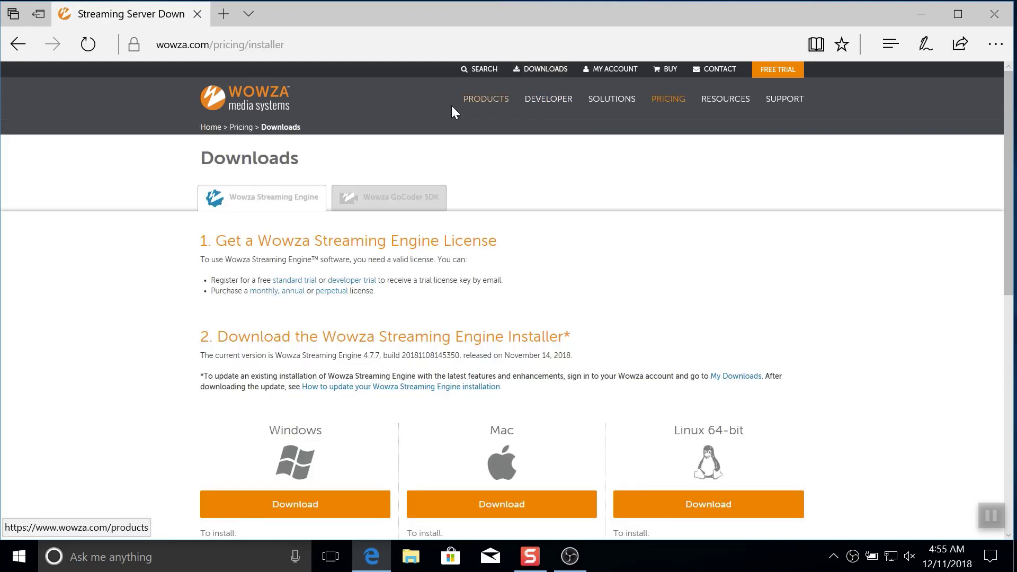
{"action": "left_click", "coordinate": [306, 504]}
{"action": "left_click", "coordinate": [566, 508]}
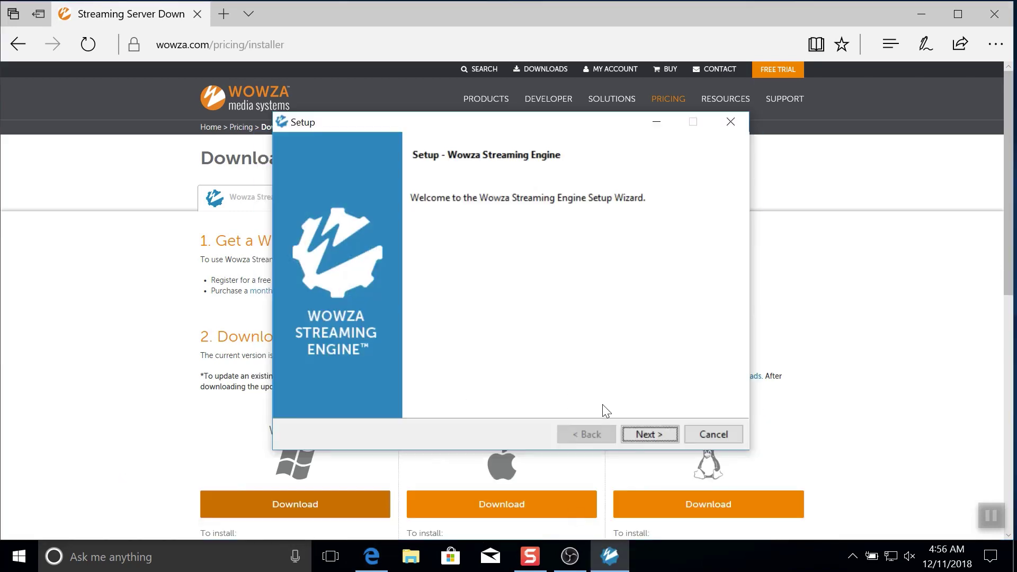
Step: Accept the Wowza license agreement and paste in the license key
{"action": "left_click", "coordinate": [645, 432]}
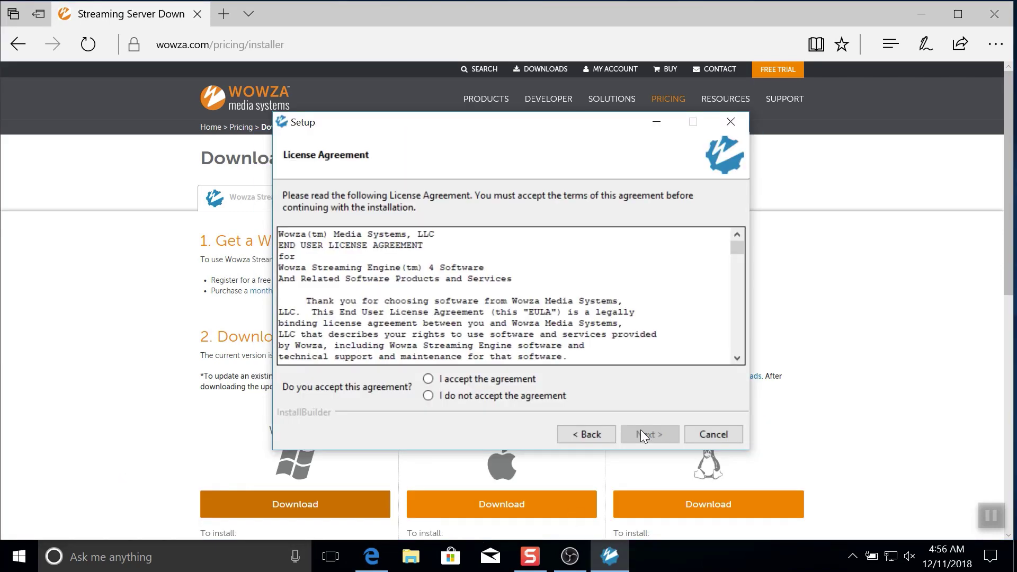
{"action": "left_click", "coordinate": [528, 380]}
{"action": "left_click", "coordinate": [645, 434]}
{"action": "key", "text": "ctrl+v"}
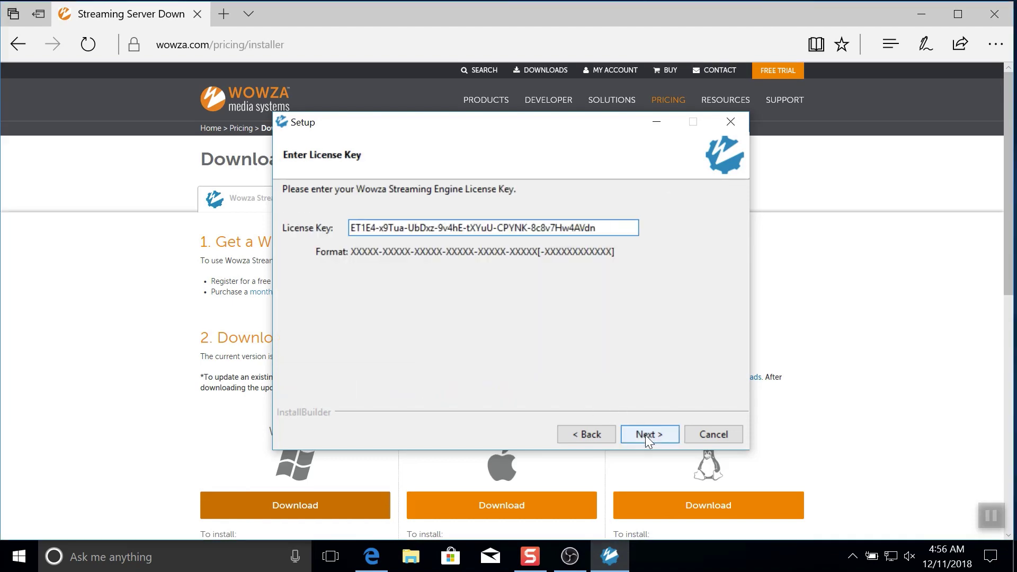
{"action": "left_click", "coordinate": [645, 434]}
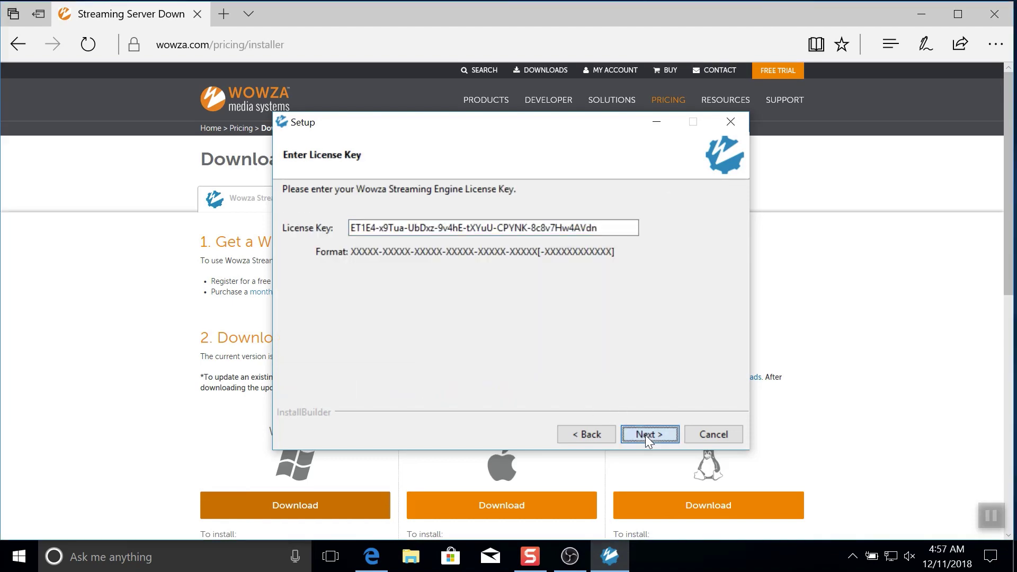
Step: Create the administrator account, keep automatic startup and the default directory, and install
{"action": "key", "text": "Tab"}
{"action": "key", "text": "Tab"}
{"action": "left_click", "coordinate": [645, 434]}
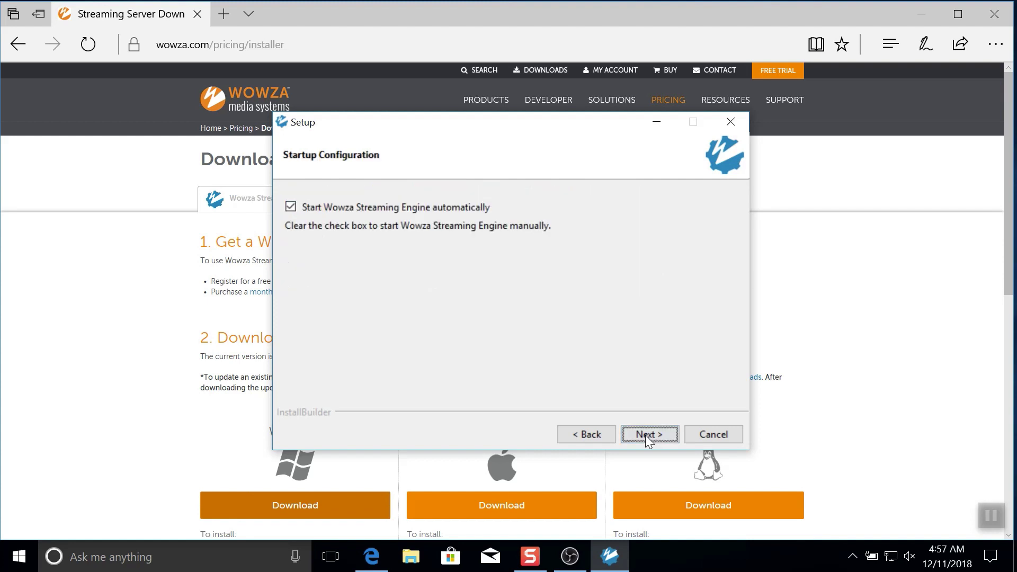
{"action": "left_click", "coordinate": [645, 435]}
{"action": "left_click", "coordinate": [645, 435]}
{"action": "left_click", "coordinate": [645, 435]}
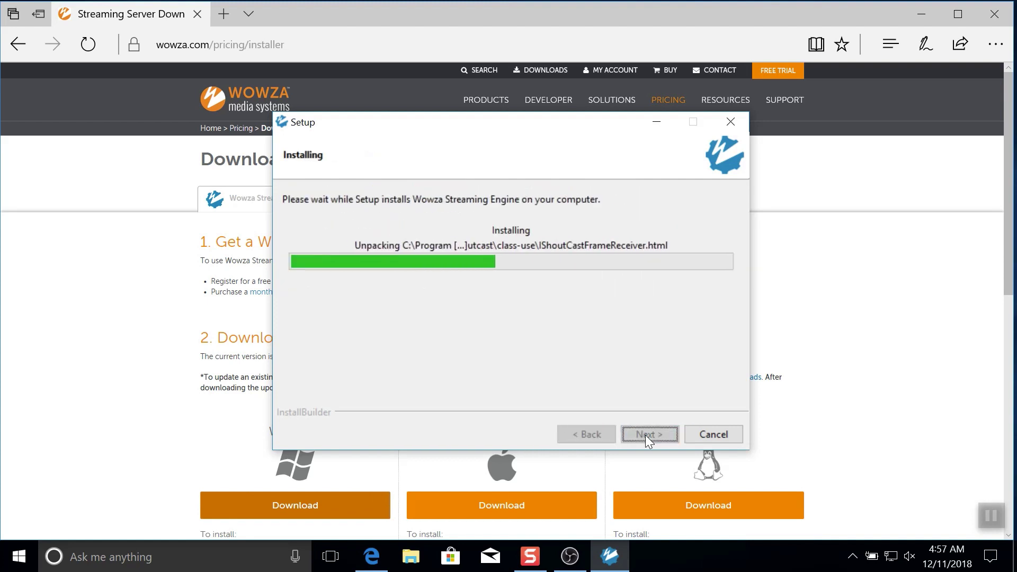
Step: Finish the installer and sign in to Wowza Streaming Engine Manager with the admin credentials
{"action": "left_click", "coordinate": [646, 434]}
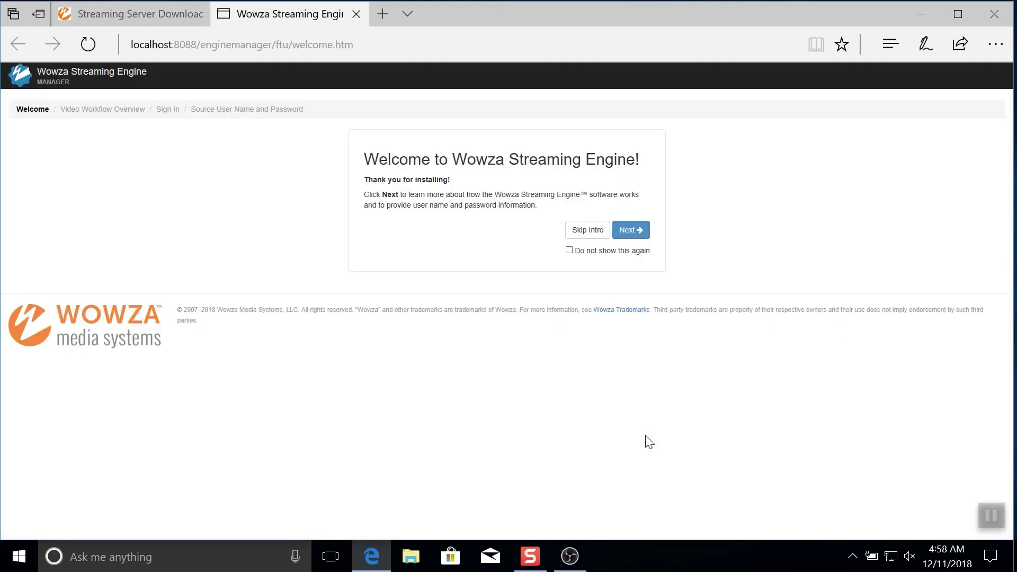
{"action": "left_click", "coordinate": [630, 230]}
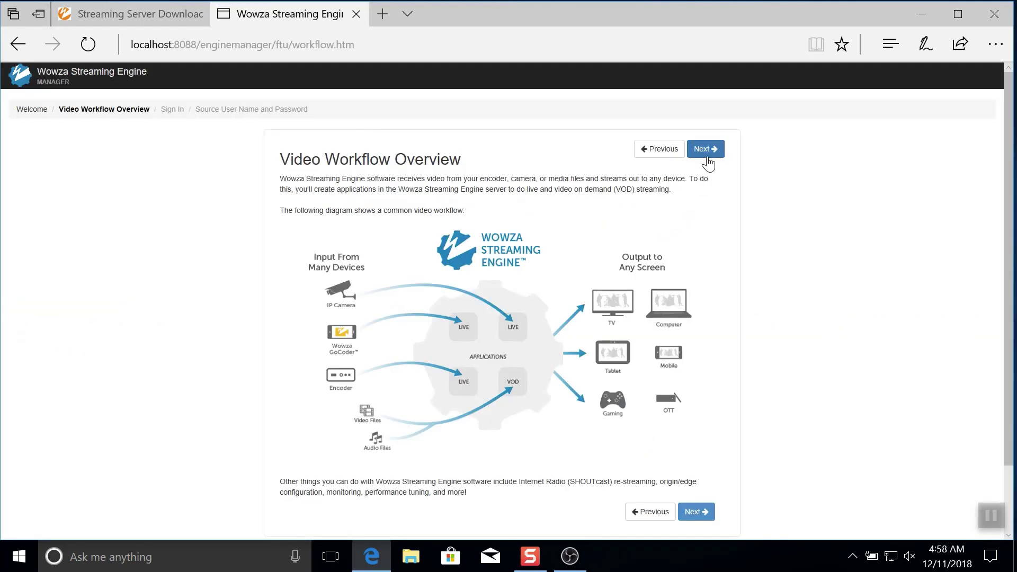
{"action": "left_click", "coordinate": [705, 154]}
{"action": "left_click", "coordinate": [639, 202]}
{"action": "type", "text": "eight"}
{"action": "key", "text": "Tab"}
{"action": "type", "text": "******"}
{"action": "left_click", "coordinate": [633, 256]}
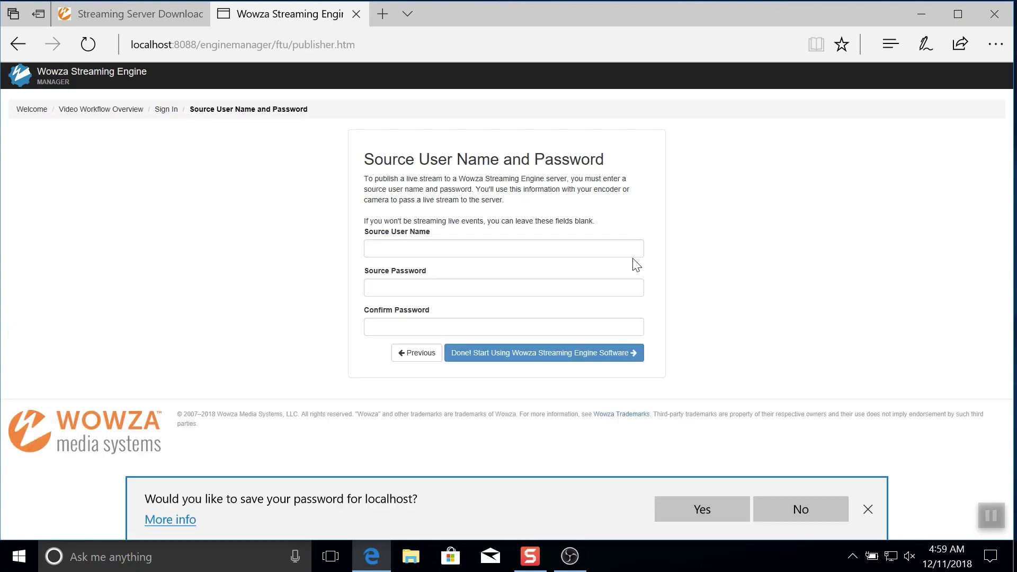
{"action": "left_click", "coordinate": [701, 510]}
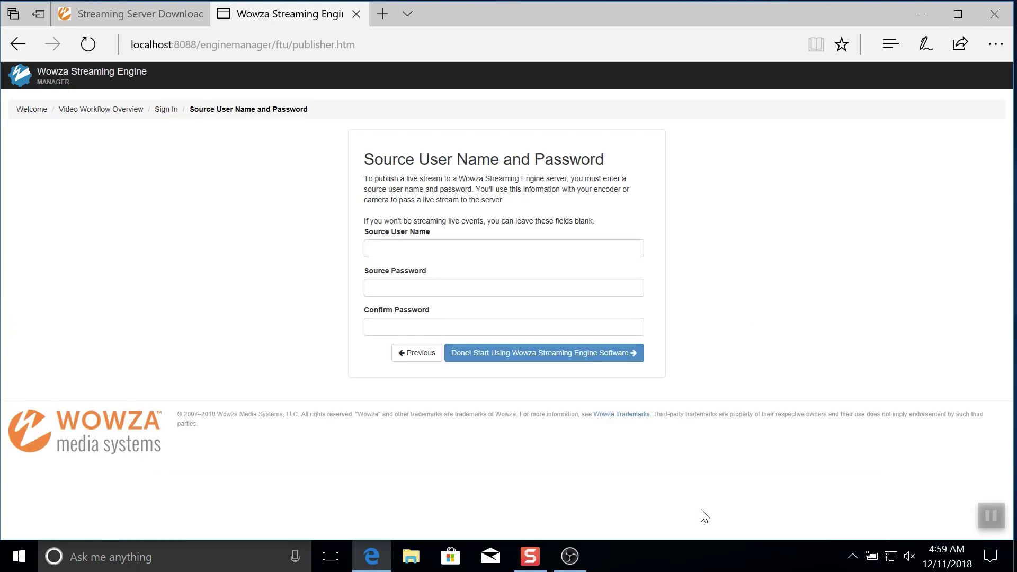
Step: Set the source user name and password, then complete first-run setup
{"action": "left_click", "coordinate": [502, 244]}
{"action": "type", "text": "denver"}
{"action": "key", "text": "Tab"}
{"action": "type", "text": "******"}
{"action": "key", "text": "Tab"}
{"action": "type", "text": "******"}
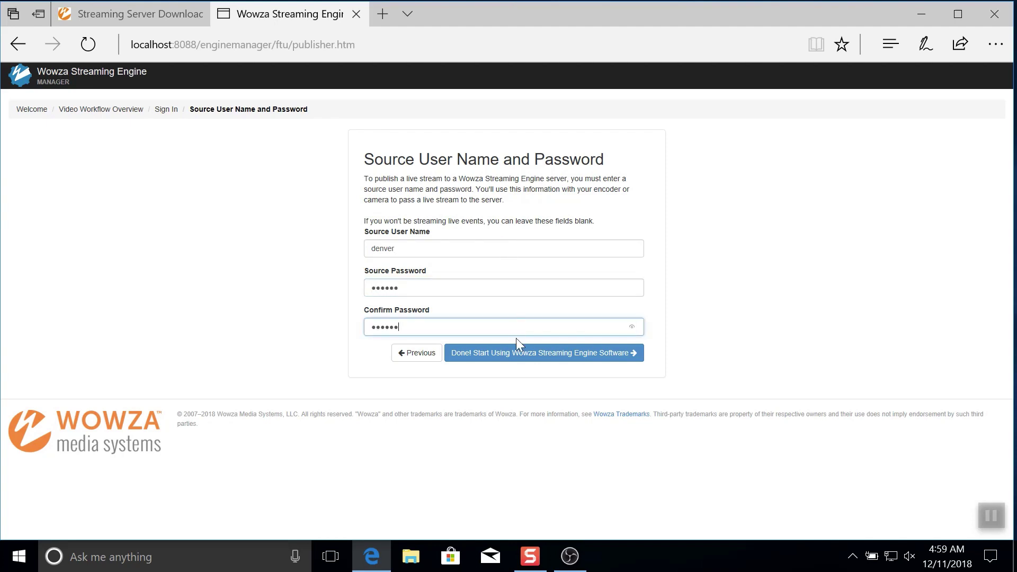
{"action": "left_click", "coordinate": [509, 354]}
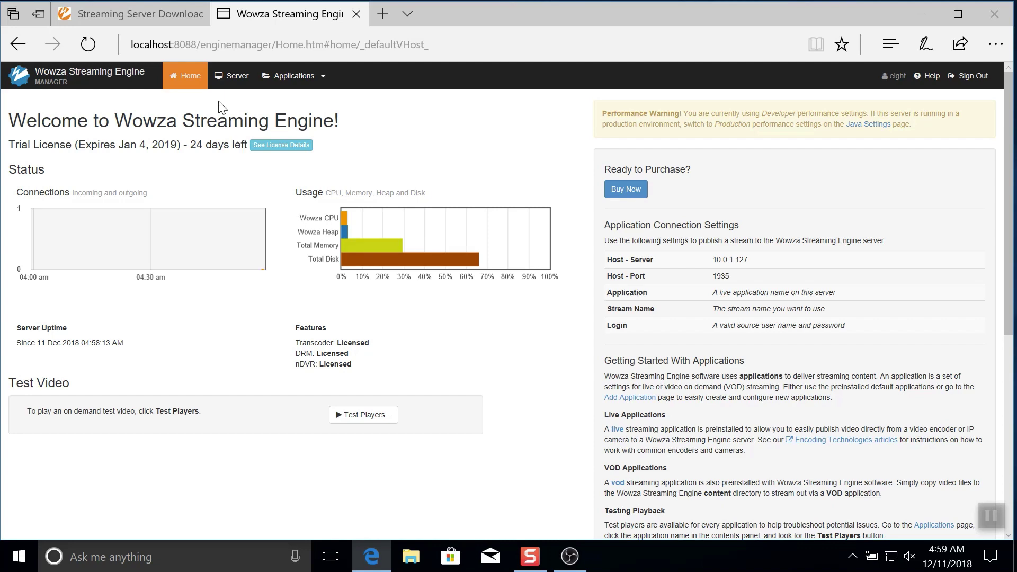
Step: Review Source Authentication, then open live's Sources (Live) page showing server 10.0.1.127, port 1935
{"action": "left_click", "coordinate": [217, 76]}
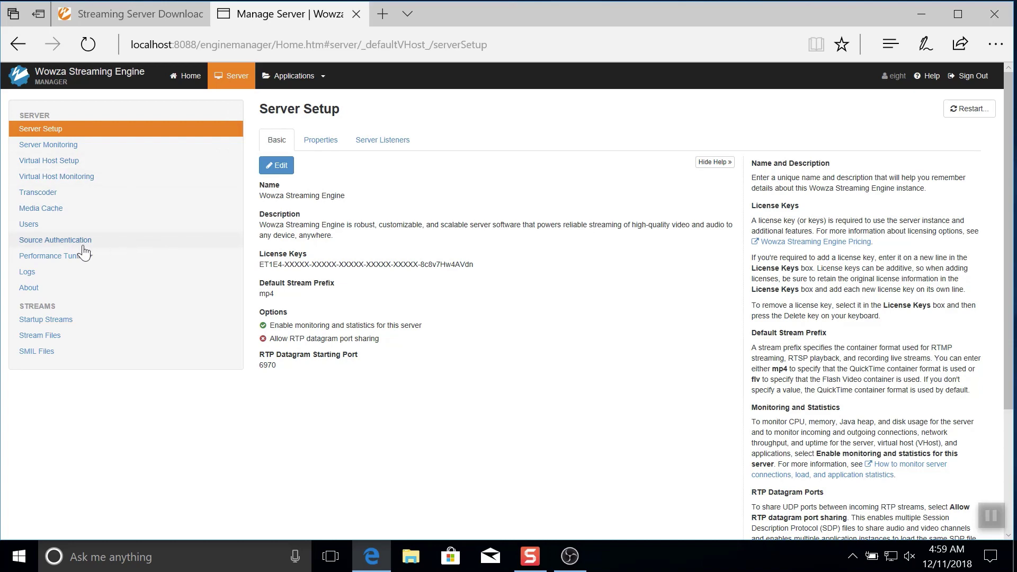
{"action": "left_click", "coordinate": [83, 243]}
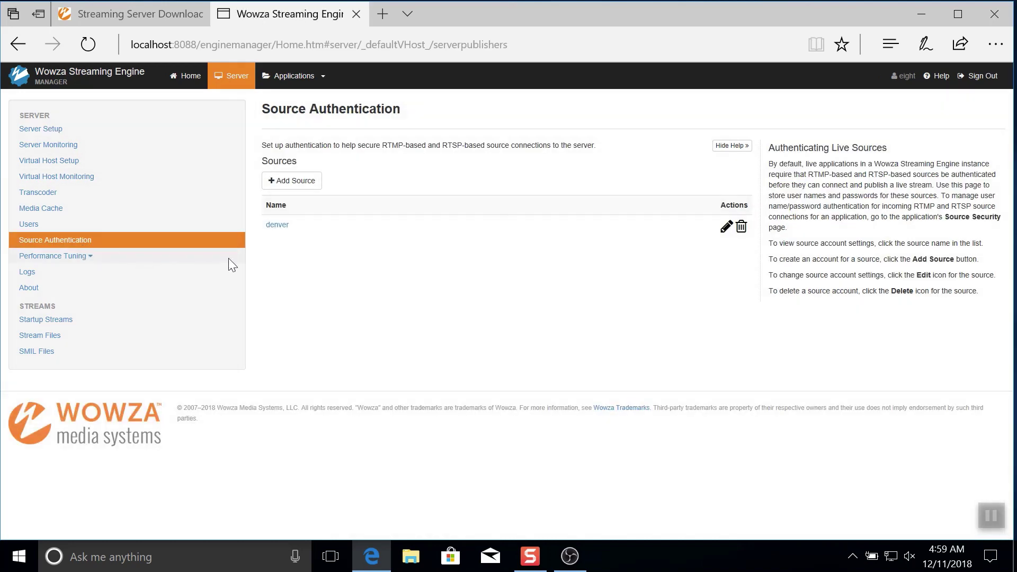
{"action": "left_click", "coordinate": [322, 79]}
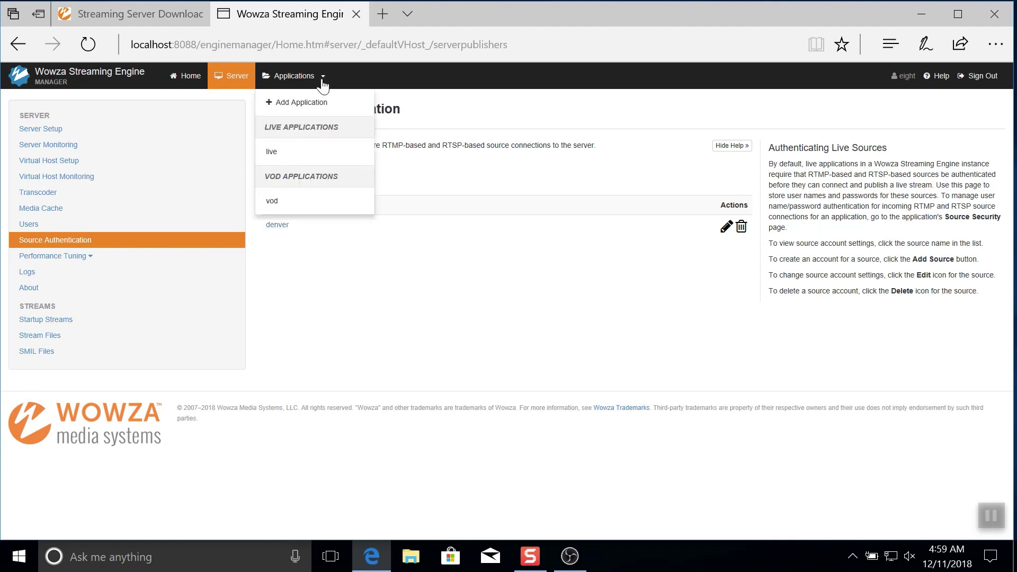
{"action": "left_click", "coordinate": [272, 152]}
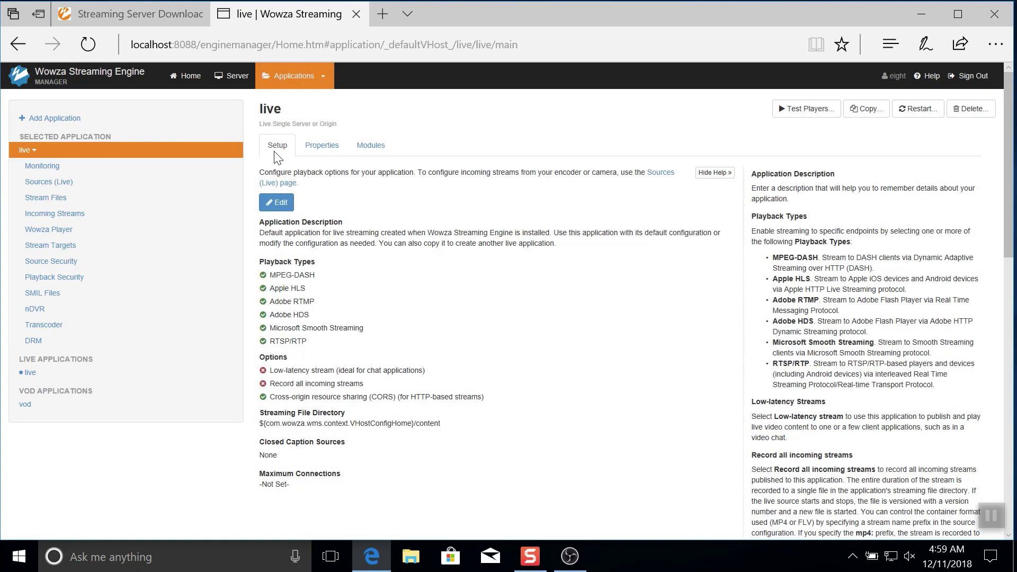
{"action": "left_click", "coordinate": [60, 184]}
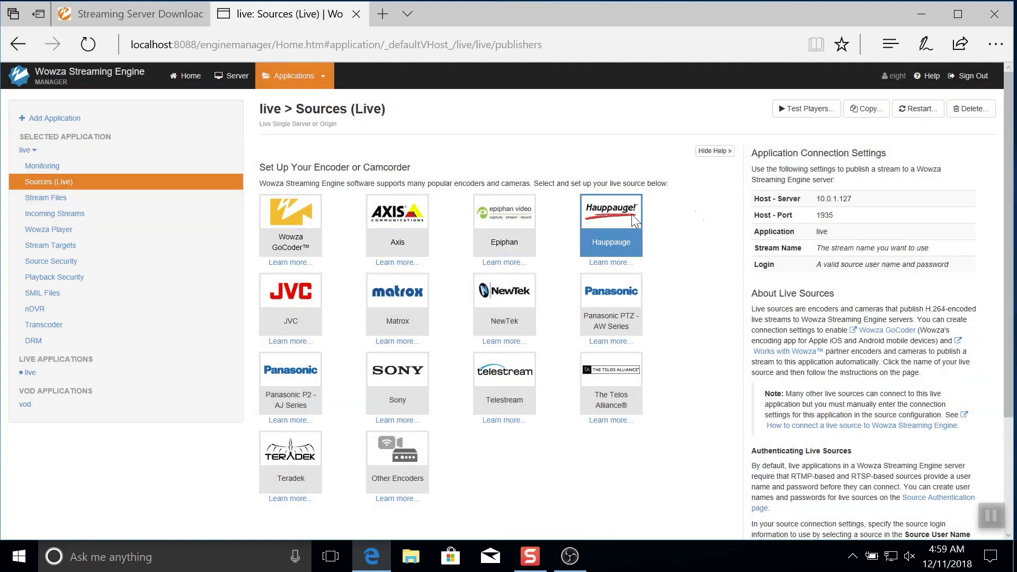
{"action": "left_click_drag", "start_coordinate": [754, 200], "coordinate": [950, 272]}
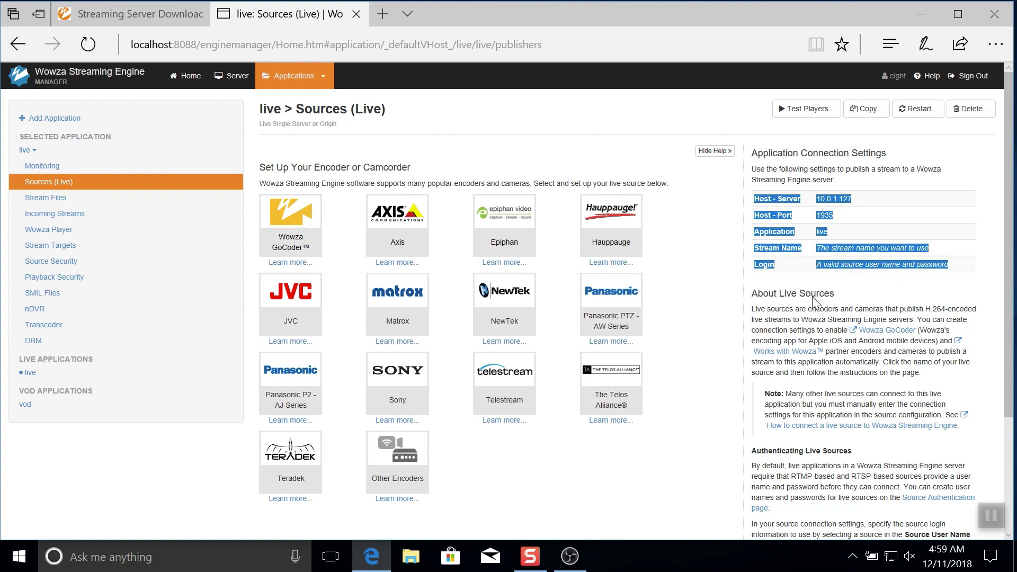
Step: Add a Video Capture Device source using the FaceTime HD Camera to the OBS scene
{"action": "left_click", "coordinate": [574, 560]}
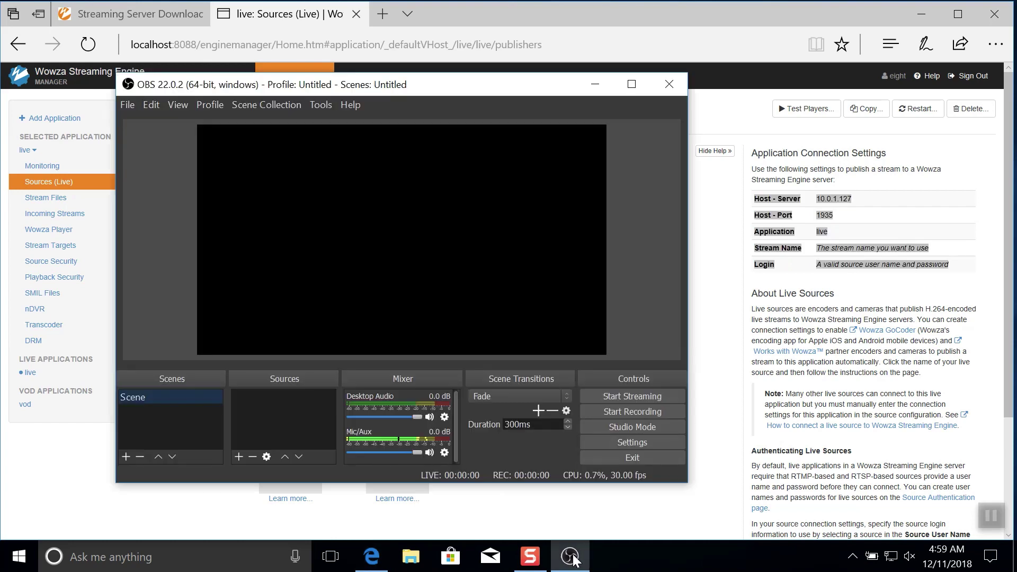
{"action": "left_click", "coordinate": [239, 455]}
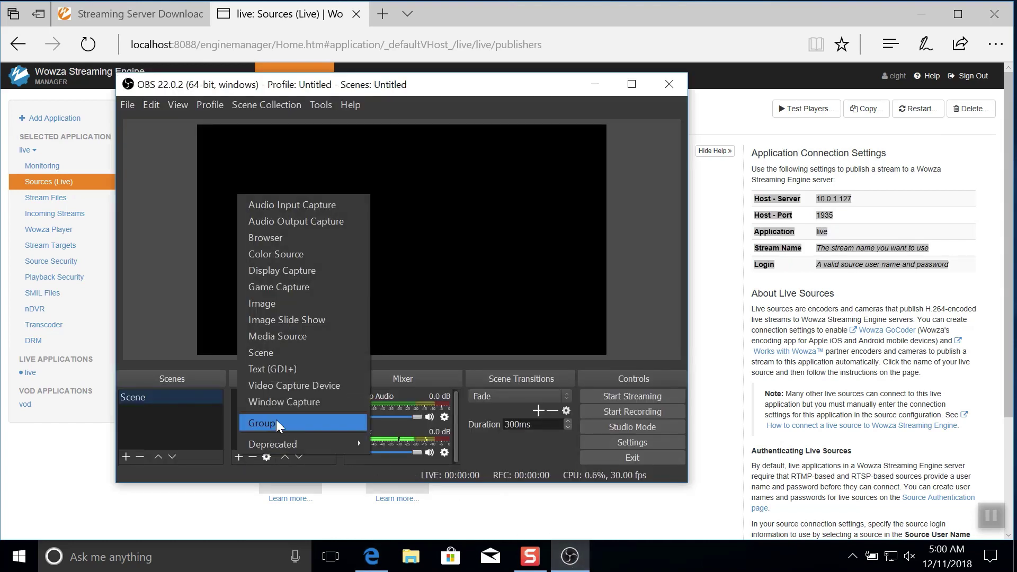
{"action": "left_click", "coordinate": [292, 390]}
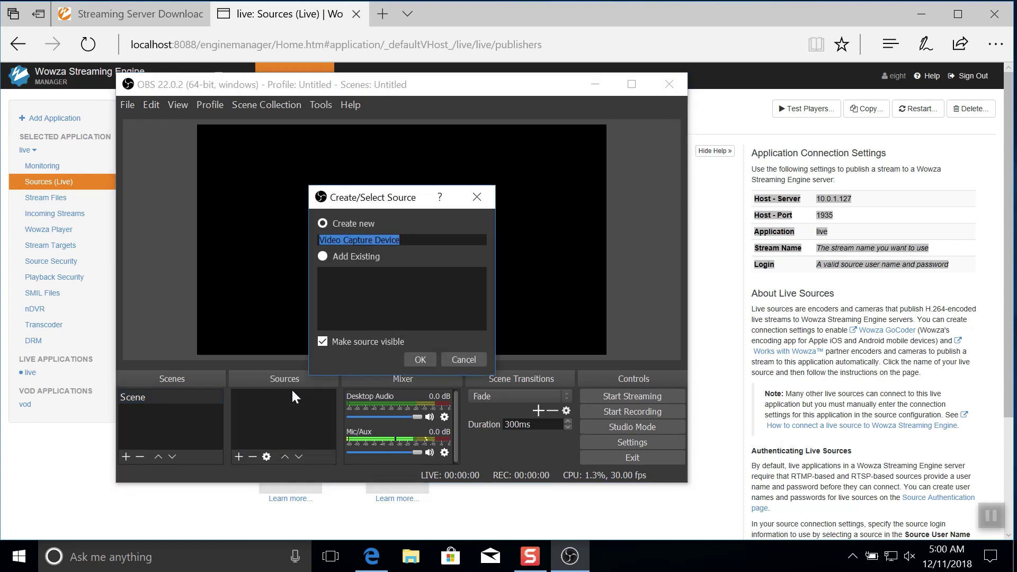
{"action": "left_click", "coordinate": [419, 360]}
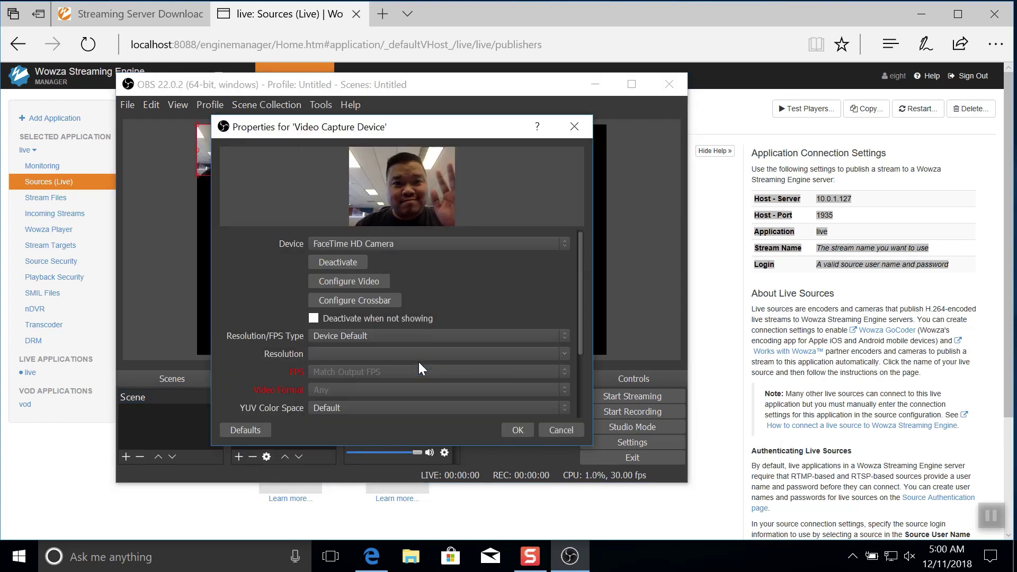
{"action": "left_click", "coordinate": [518, 431]}
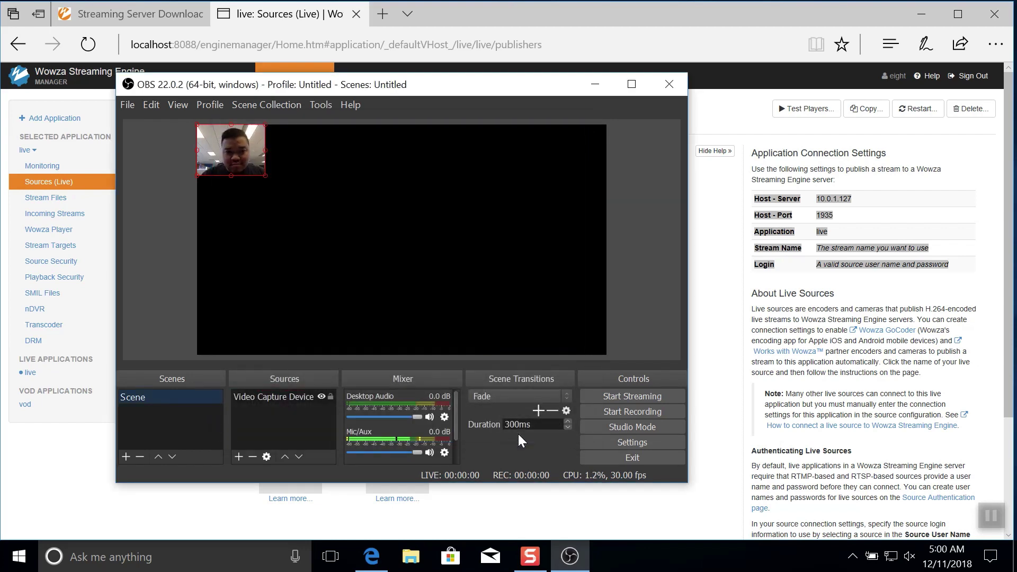
Step: Set the OBS Base (Canvas) Resolution to 1280x720 in Video settings
{"action": "left_click", "coordinate": [585, 441]}
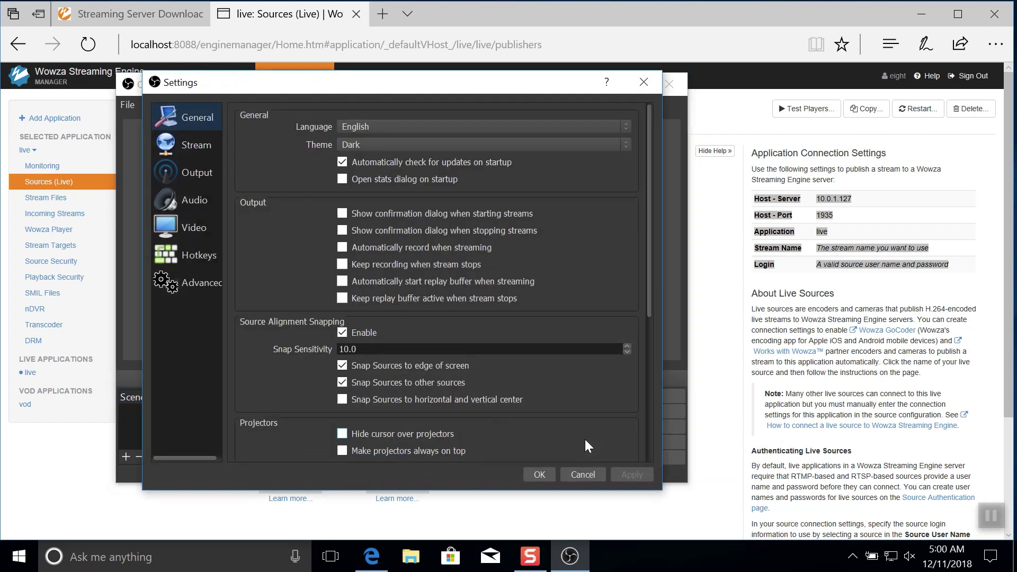
{"action": "left_click", "coordinate": [208, 222]}
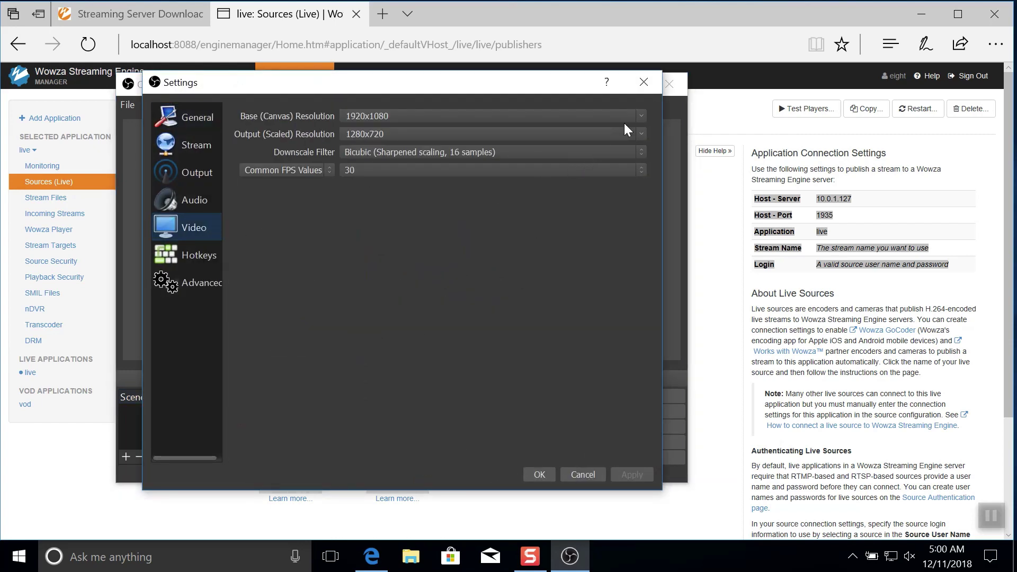
{"action": "left_click", "coordinate": [640, 117]}
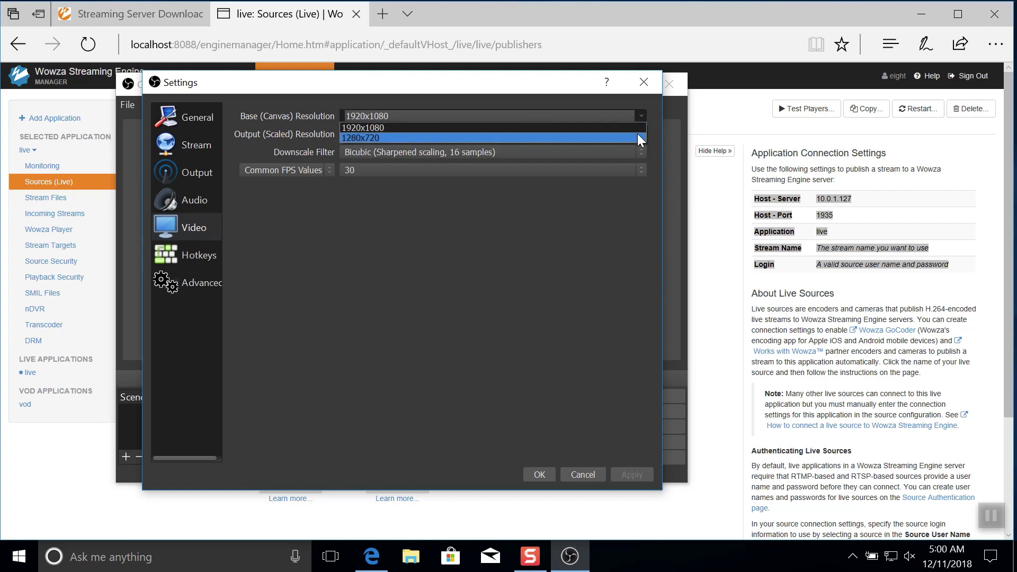
{"action": "left_click", "coordinate": [638, 138]}
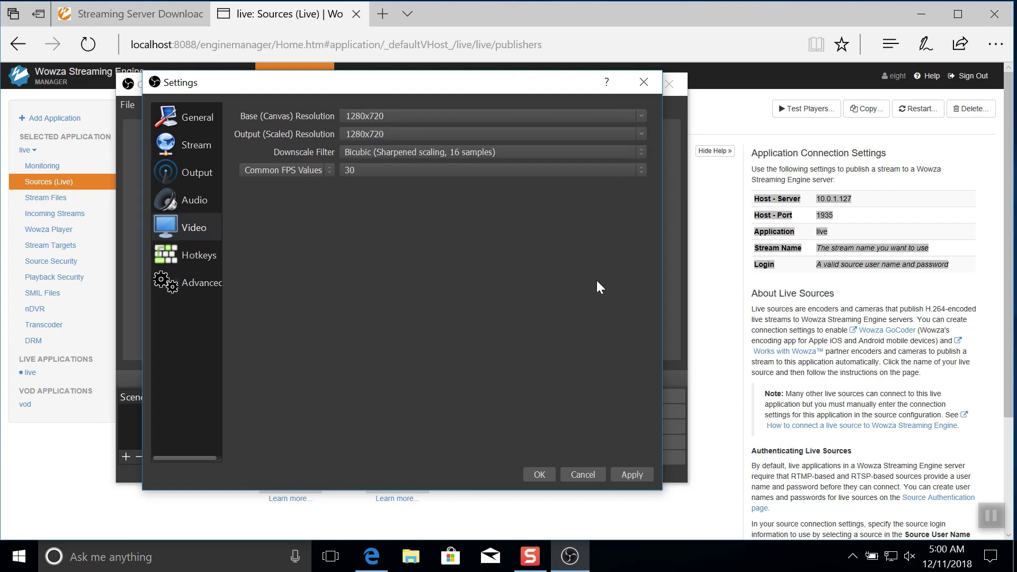
{"action": "left_click", "coordinate": [536, 474]}
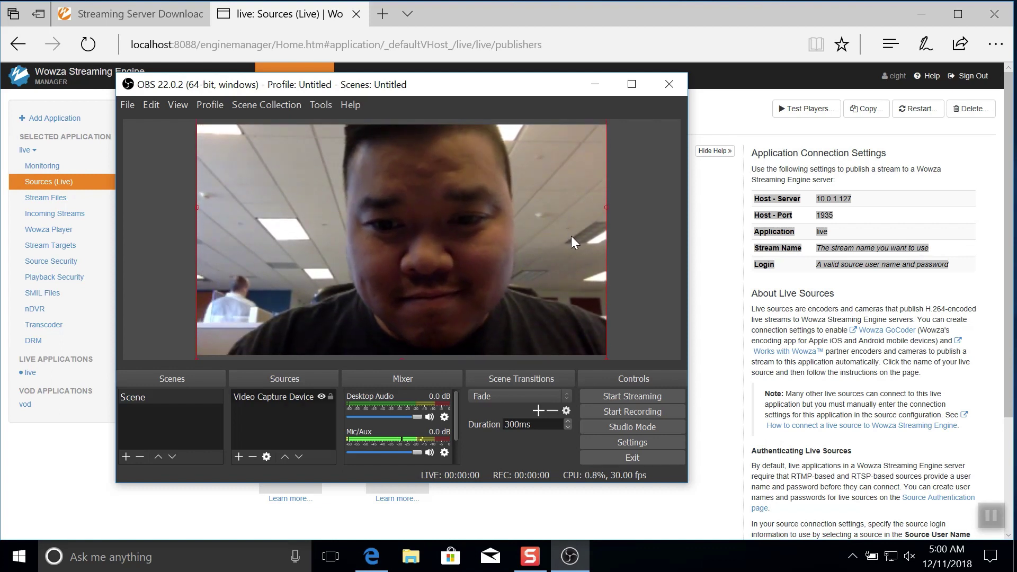
Step: Check the output settings, then set the OBS stream type to Custom Streaming Server
{"action": "left_click", "coordinate": [625, 438]}
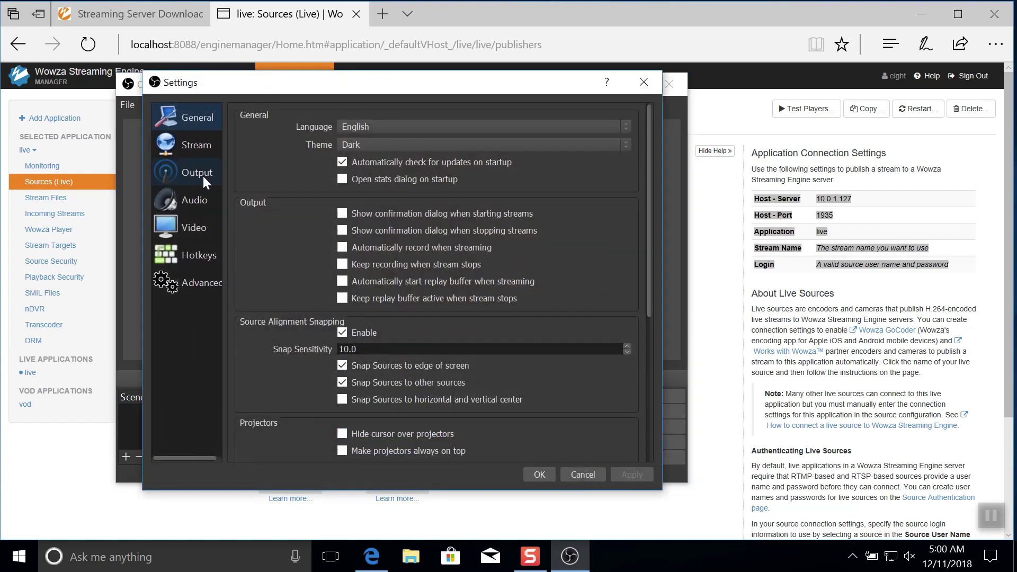
{"action": "left_click", "coordinate": [202, 175]}
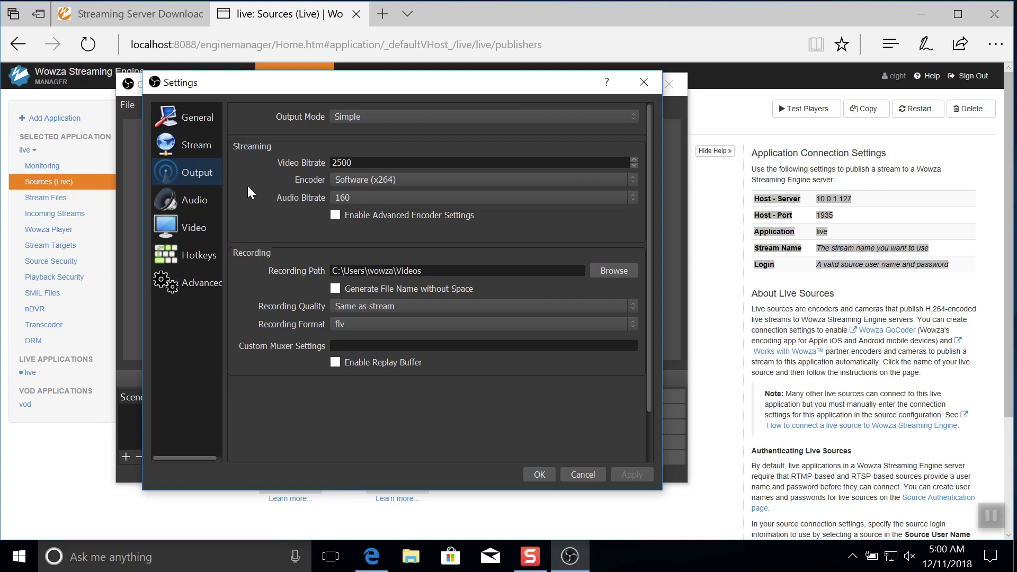
{"action": "left_click", "coordinate": [196, 148]}
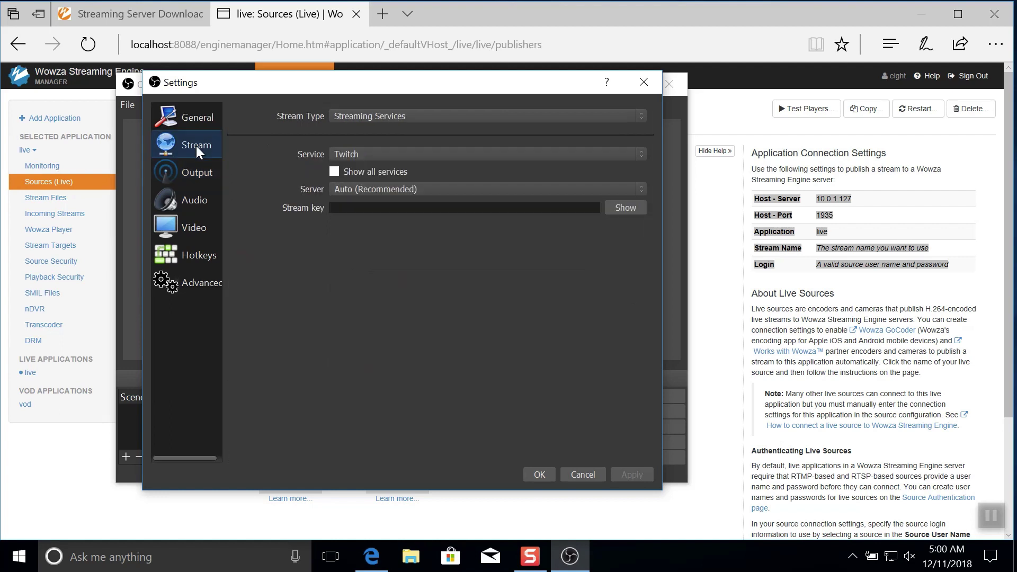
{"action": "left_click", "coordinate": [359, 118]}
{"action": "left_click", "coordinate": [359, 135]}
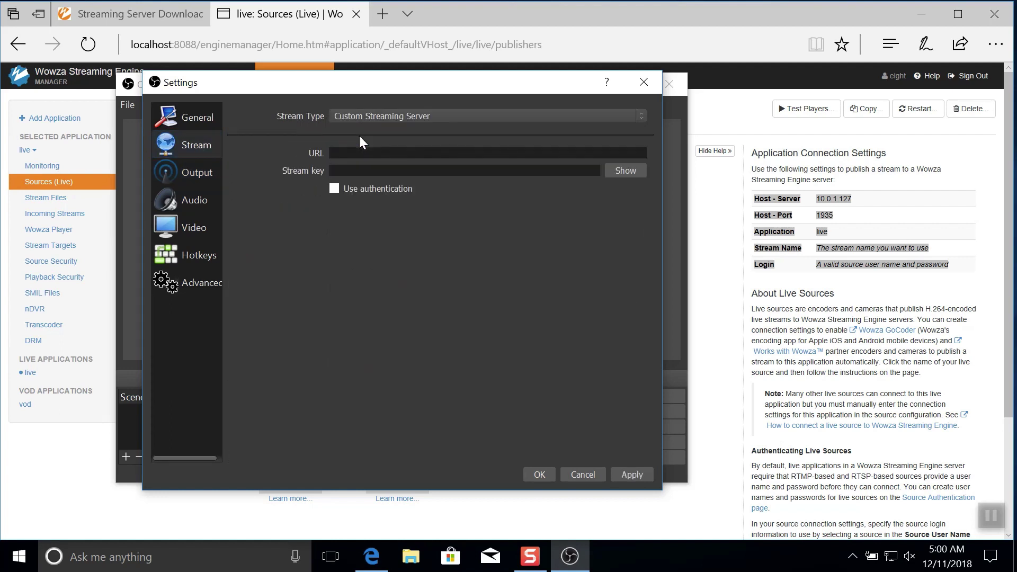
Step: Enter server URL rtmp://localhost:1935/live/ and enable authentication with the source username and password
{"action": "left_click", "coordinate": [360, 153]}
{"action": "type", "text": "rtmp://localhost:1935/live/"}
{"action": "left_click", "coordinate": [336, 188]}
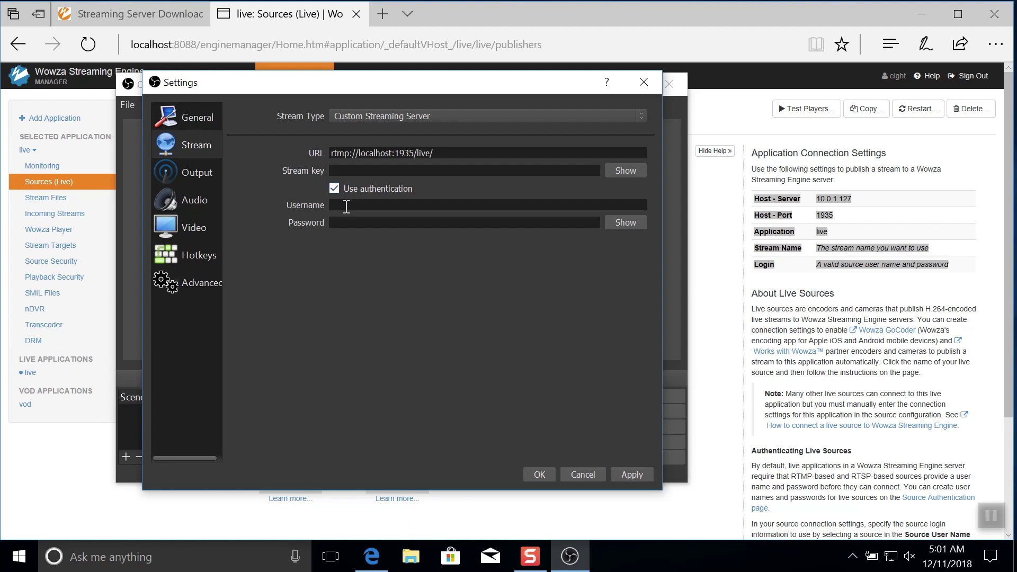
{"action": "type", "text": "denver"}
{"action": "left_click", "coordinate": [345, 222]}
Step: Verify the stream key, save the stream settings, and start streaming to Wowza
{"action": "left_click", "coordinate": [622, 165]}
{"action": "left_click", "coordinate": [535, 473]}
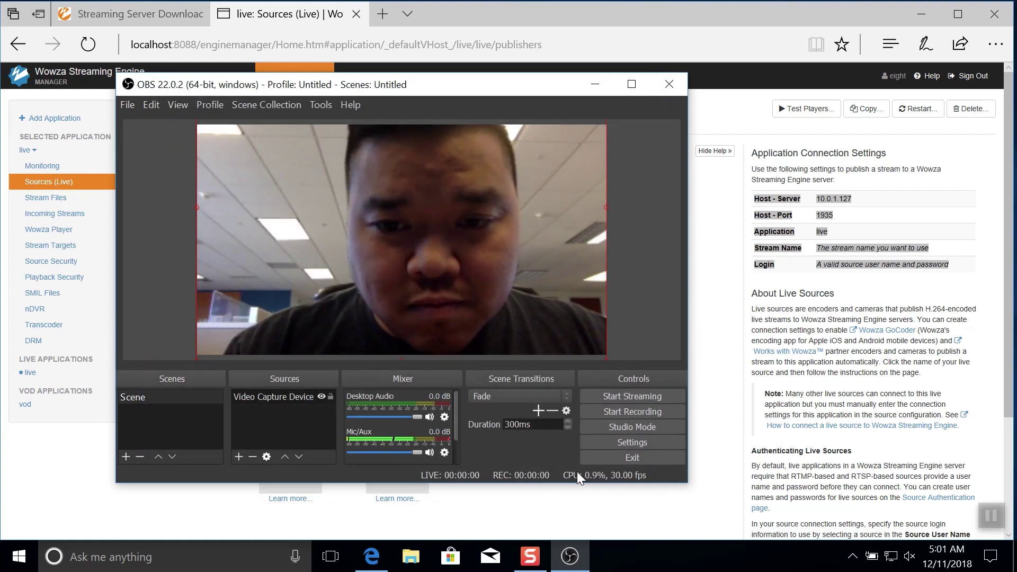
{"action": "left_click", "coordinate": [644, 399]}
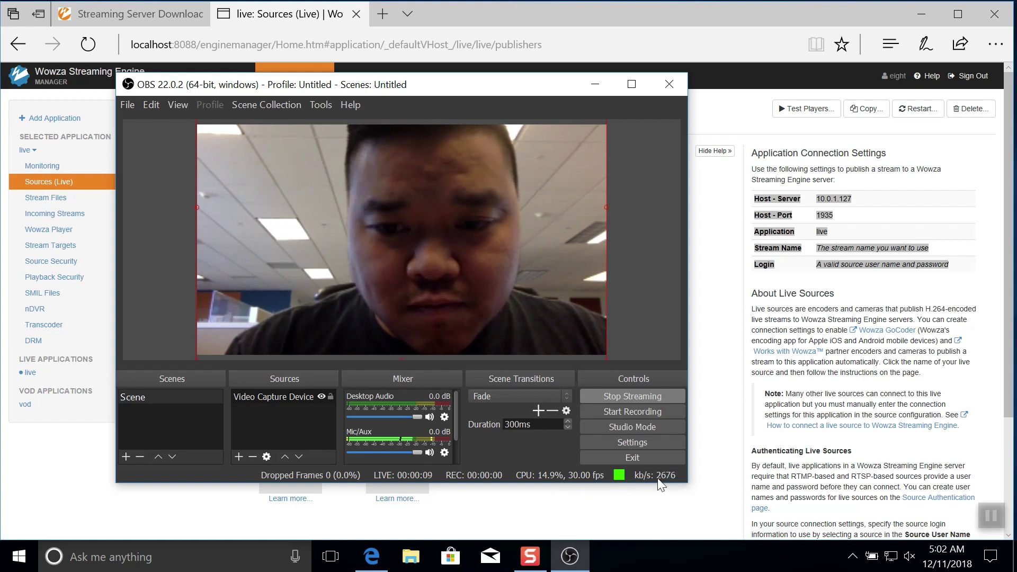
Step: Confirm the windowsexperience stream under Incoming Streams and open live's Wowza Player page
{"action": "left_click", "coordinate": [705, 477]}
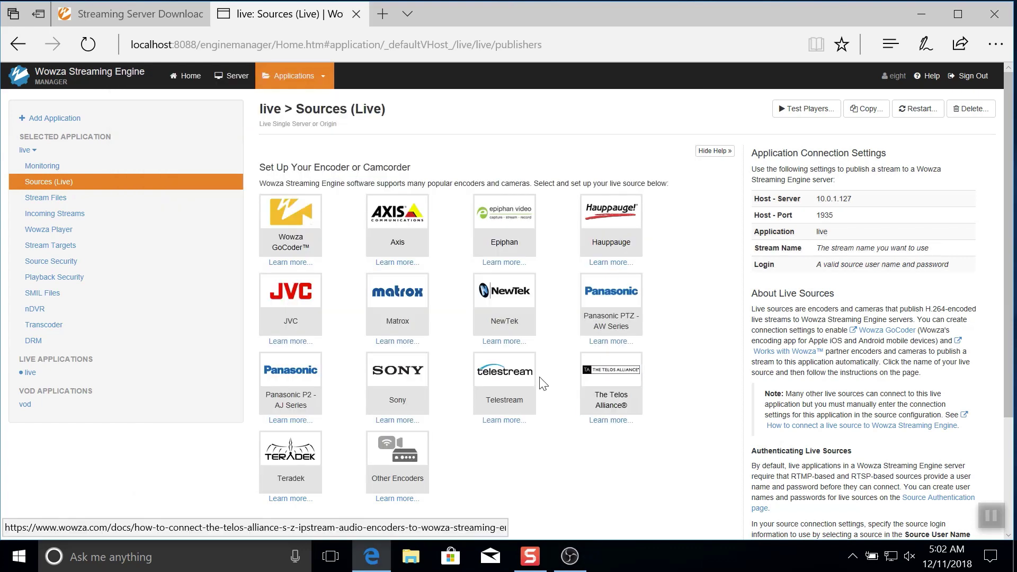
{"action": "left_click", "coordinate": [146, 218]}
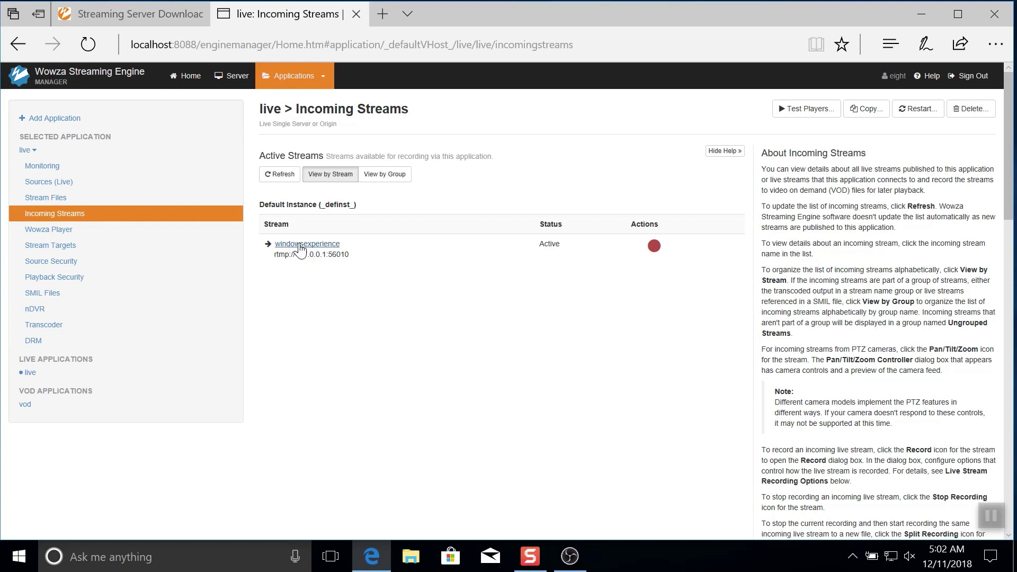
{"action": "left_click", "coordinate": [142, 239]}
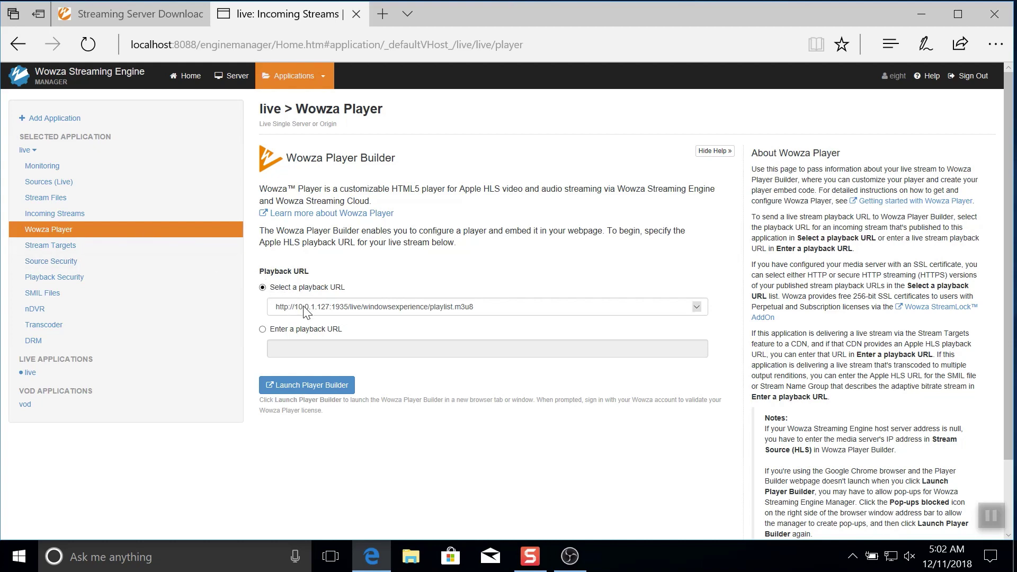
Step: Play the windowsexperience HLS stream in Wowza Player Builder to confirm the webcam feed, then close the builder
{"action": "left_click", "coordinate": [320, 390]}
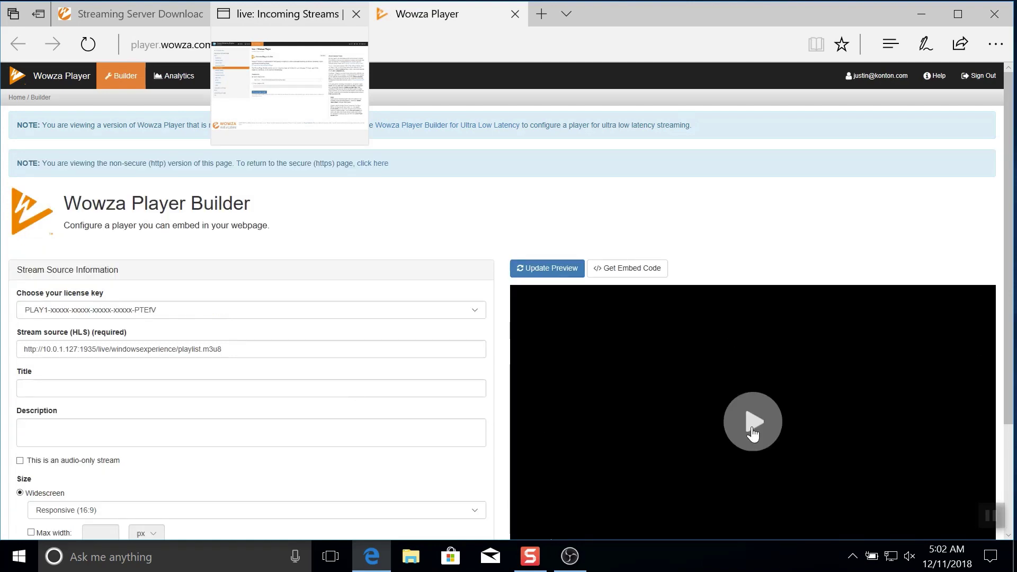
{"action": "left_click", "coordinate": [752, 433]}
{"action": "scroll", "coordinate": [753, 433], "scroll_direction": "down", "scroll_amount": 3}
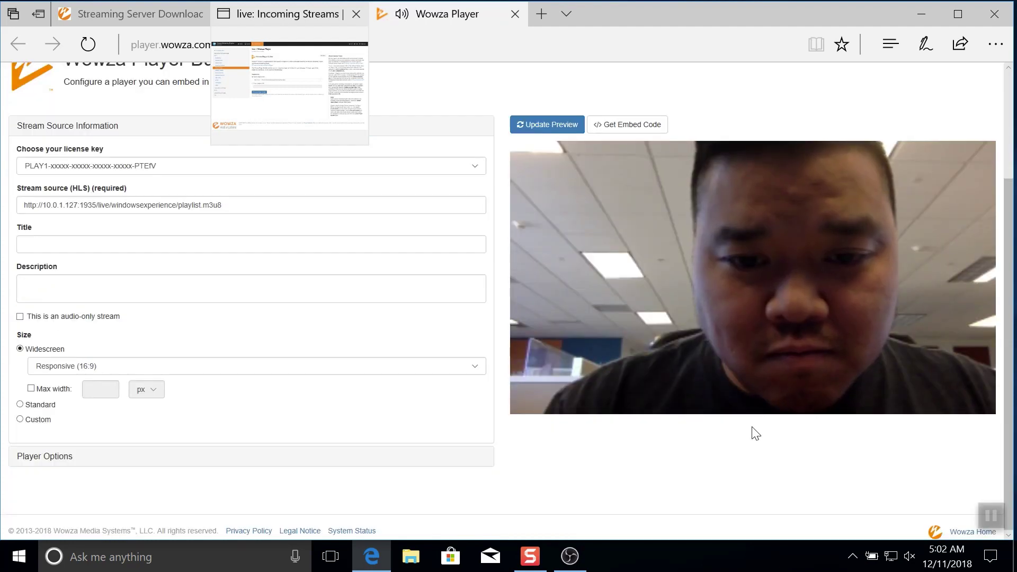
{"action": "scroll", "coordinate": [755, 433], "scroll_direction": "up", "scroll_amount": 2}
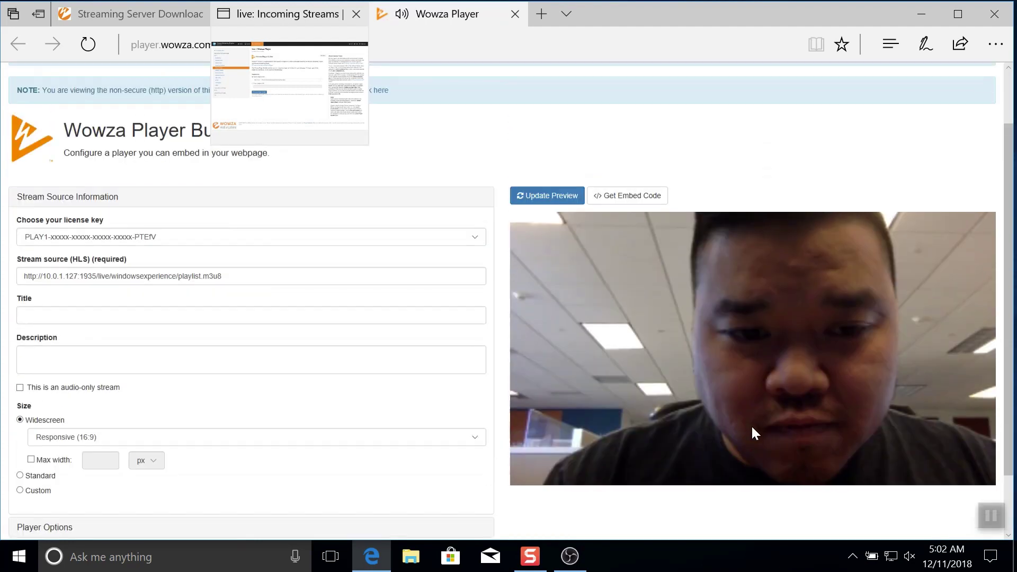
{"action": "left_click", "coordinate": [516, 15]}
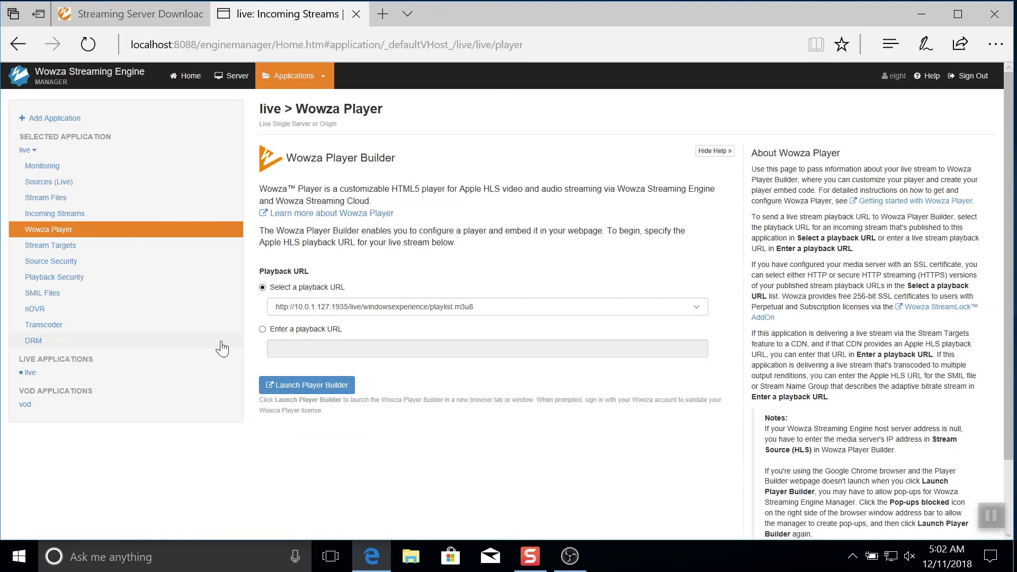
Step: Enable the Transcoder for the live application and restart live so it takes effect
{"action": "left_click", "coordinate": [189, 324]}
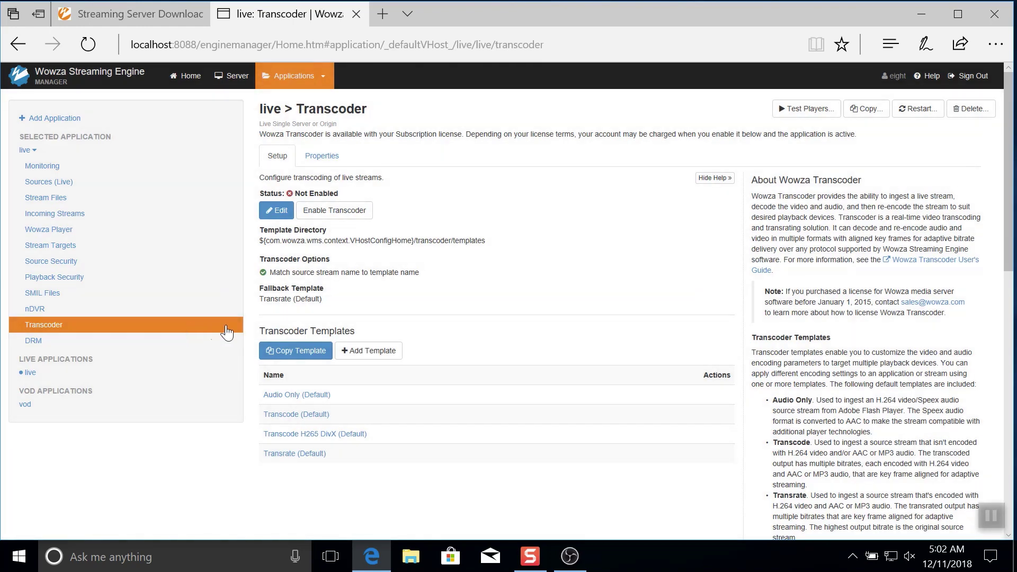
{"action": "left_click", "coordinate": [339, 215]}
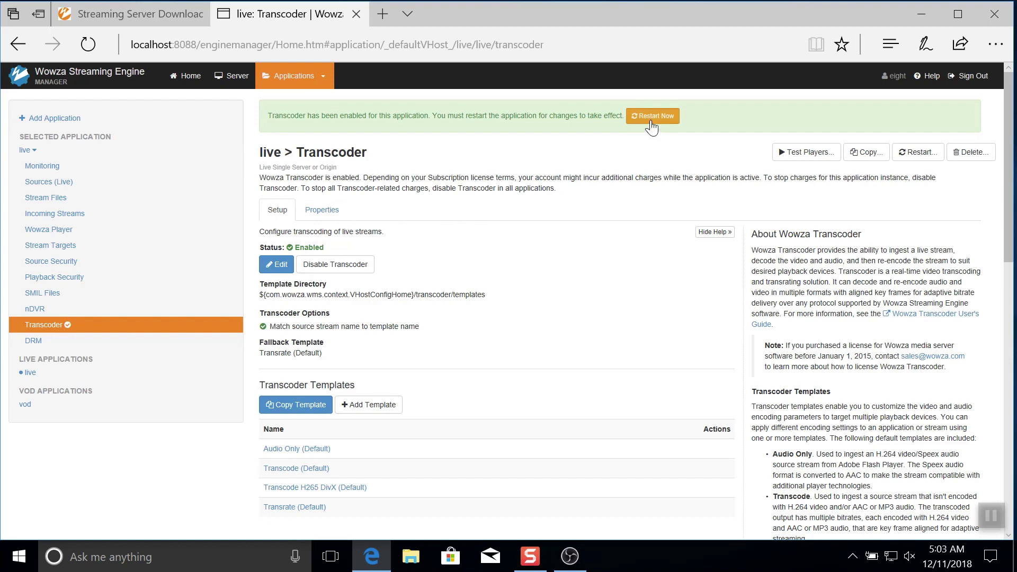
{"action": "left_click", "coordinate": [651, 117]}
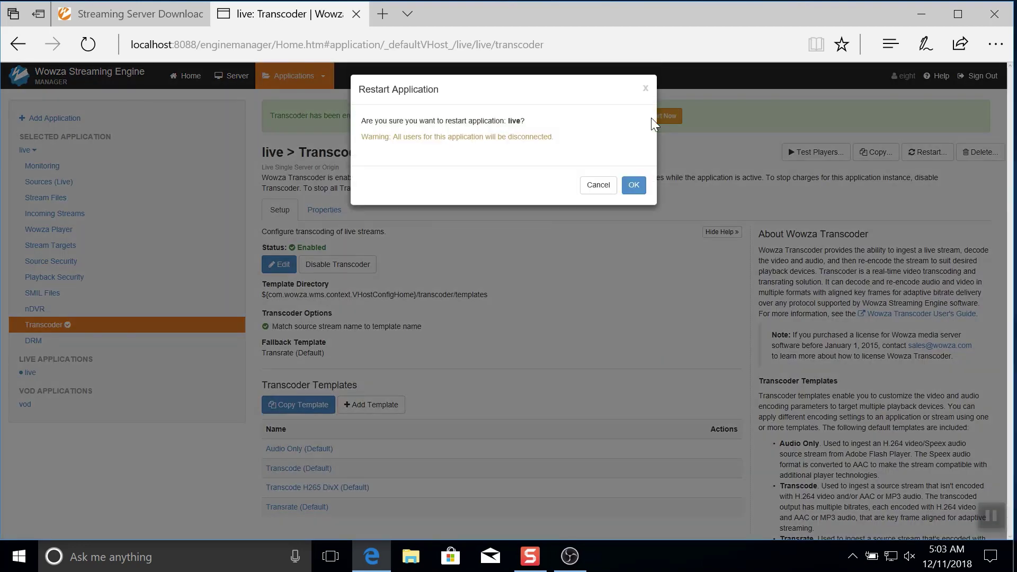
{"action": "left_click", "coordinate": [634, 186]}
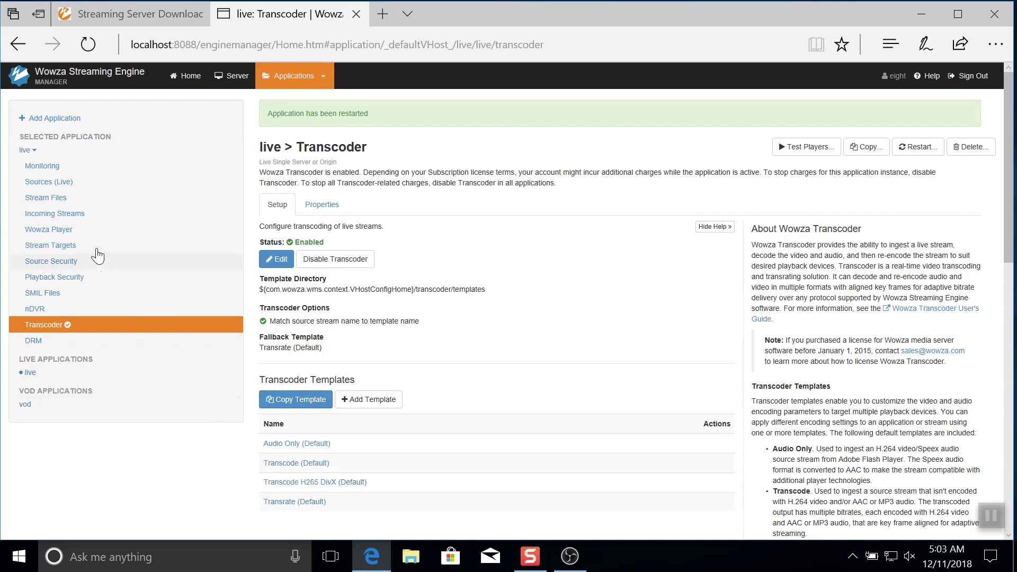
Step: Confirm the windowsexperience 160p, 360p and source streams are Active, then return to the Transcoder page
{"action": "left_click", "coordinate": [73, 215]}
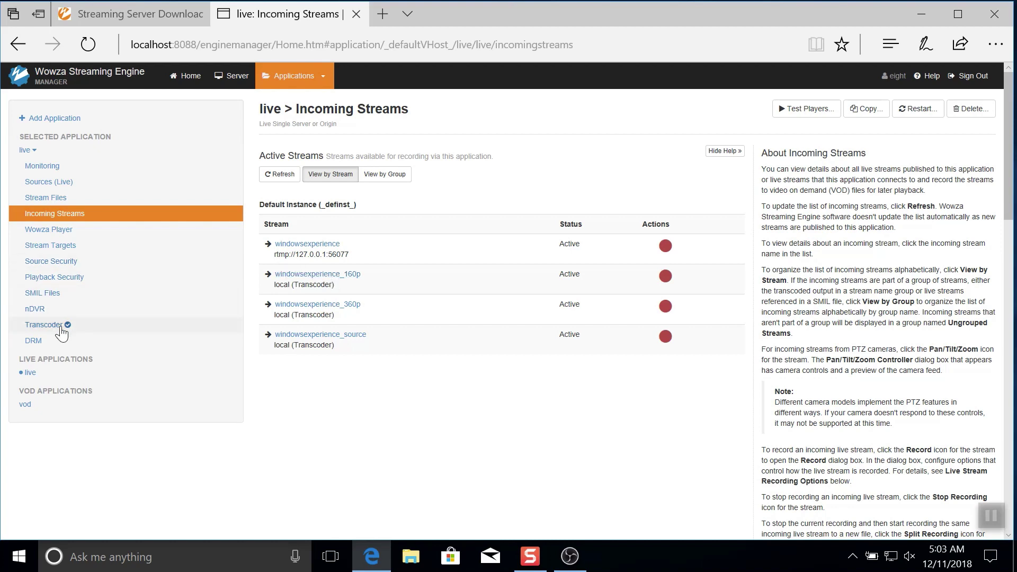
{"action": "left_click", "coordinate": [43, 325]}
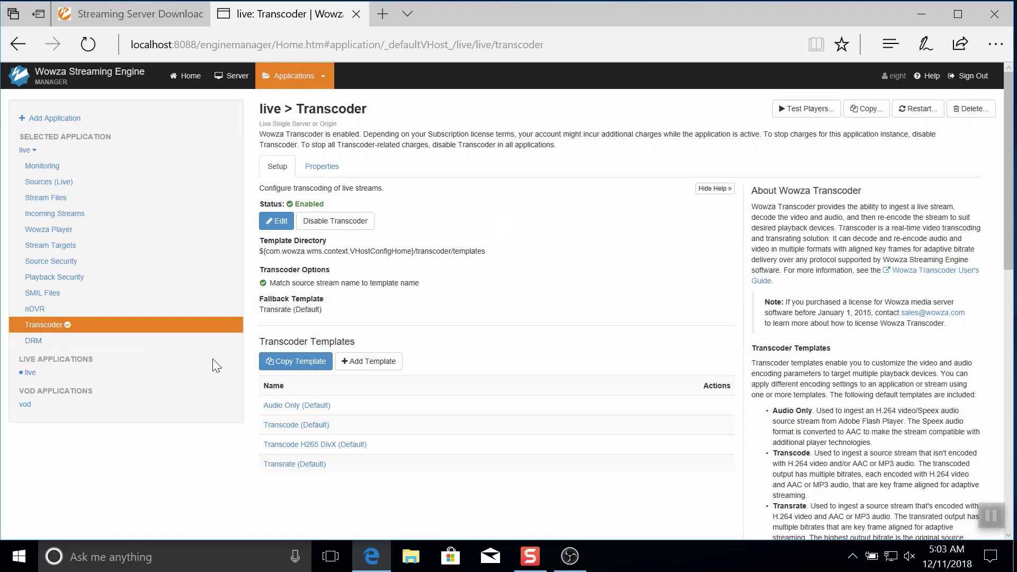
Step: Enable the 240p preset in the Transrate (Default) template and return to the preset list
{"action": "left_click", "coordinate": [300, 465]}
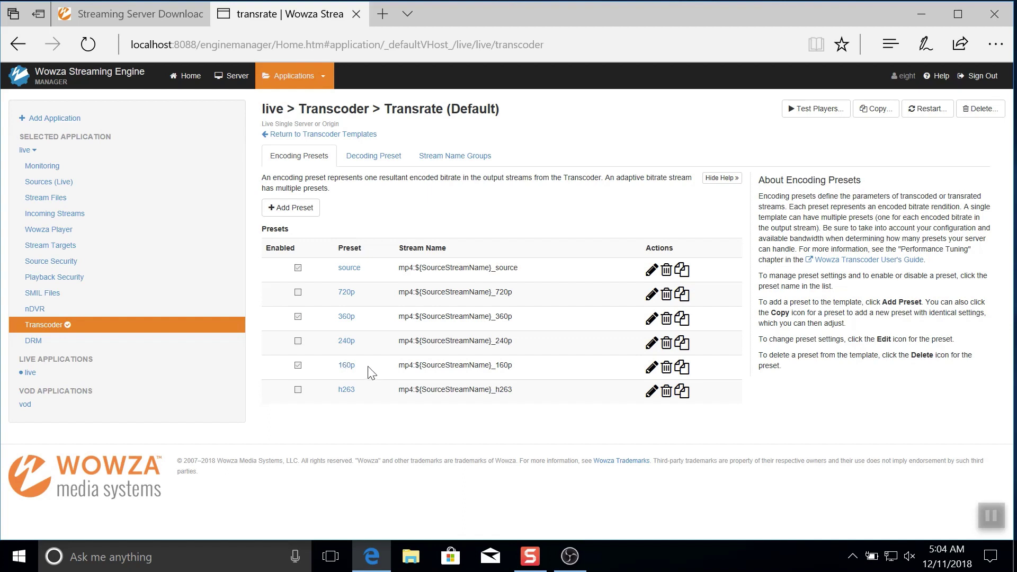
{"action": "left_click", "coordinate": [347, 341]}
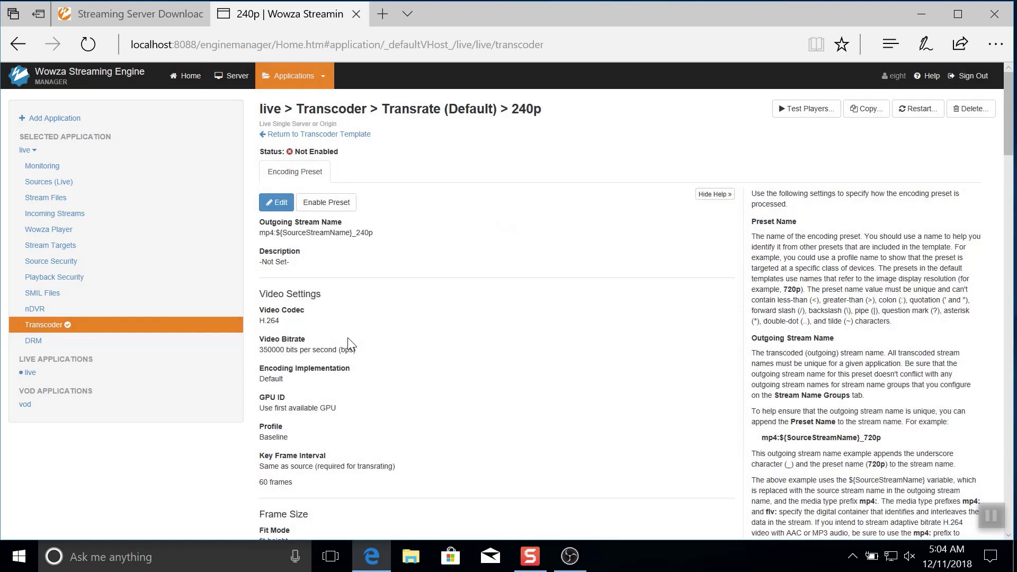
{"action": "left_click", "coordinate": [328, 202]}
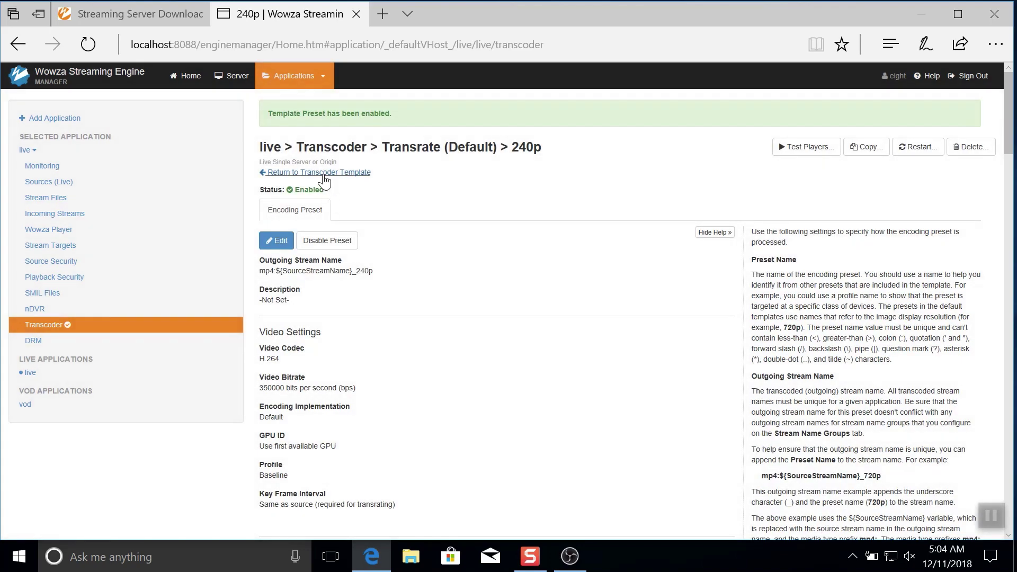
{"action": "left_click", "coordinate": [323, 174]}
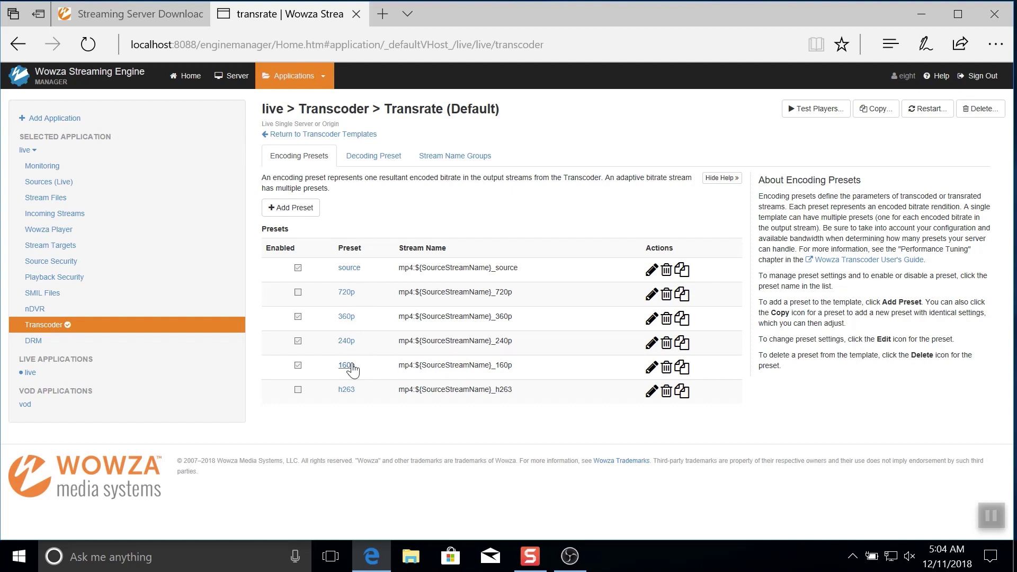
Step: Restart the live application and check that windowsexperience_240p now appears Active among incoming streams
{"action": "left_click", "coordinate": [927, 110]}
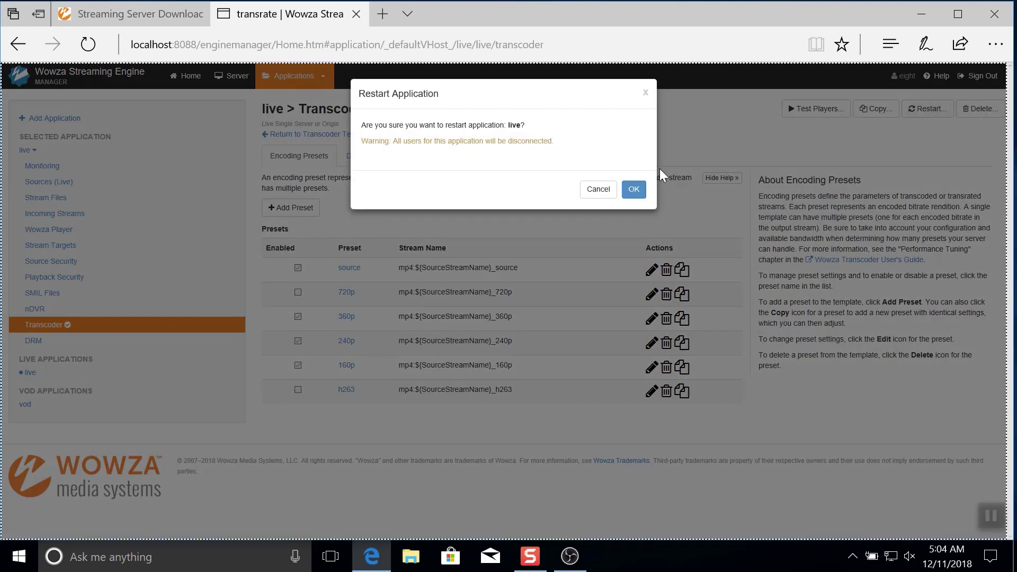
{"action": "left_click", "coordinate": [633, 191]}
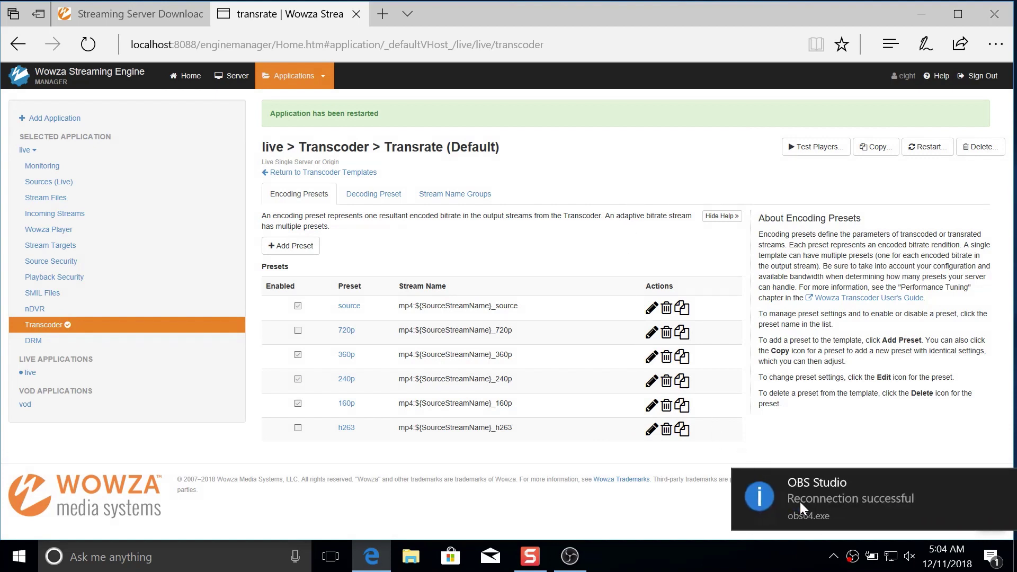
{"action": "left_click", "coordinate": [46, 217]}
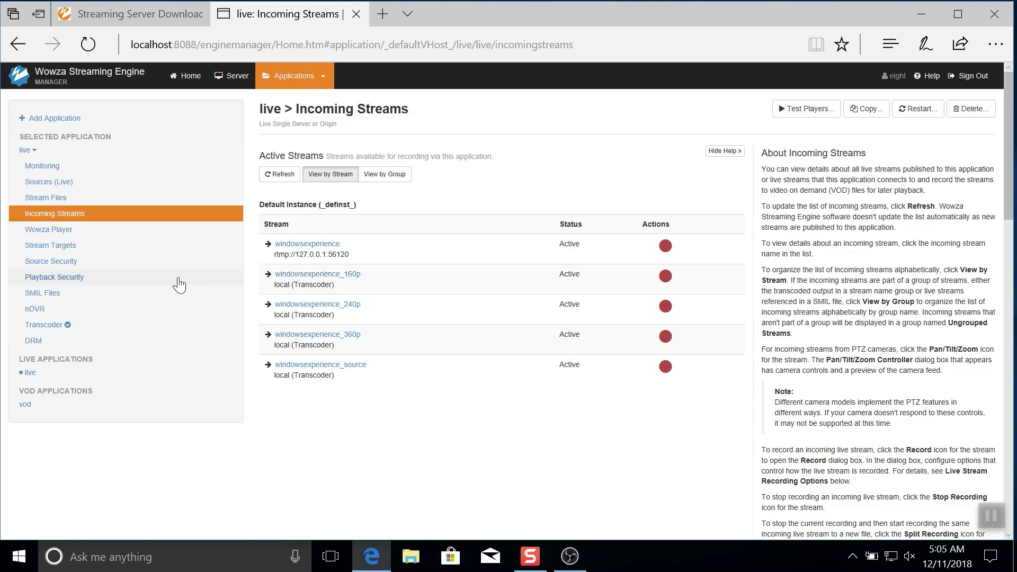
Step: View the 360p preset details in the Transrate (Default) transcoder template
{"action": "left_click", "coordinate": [54, 328]}
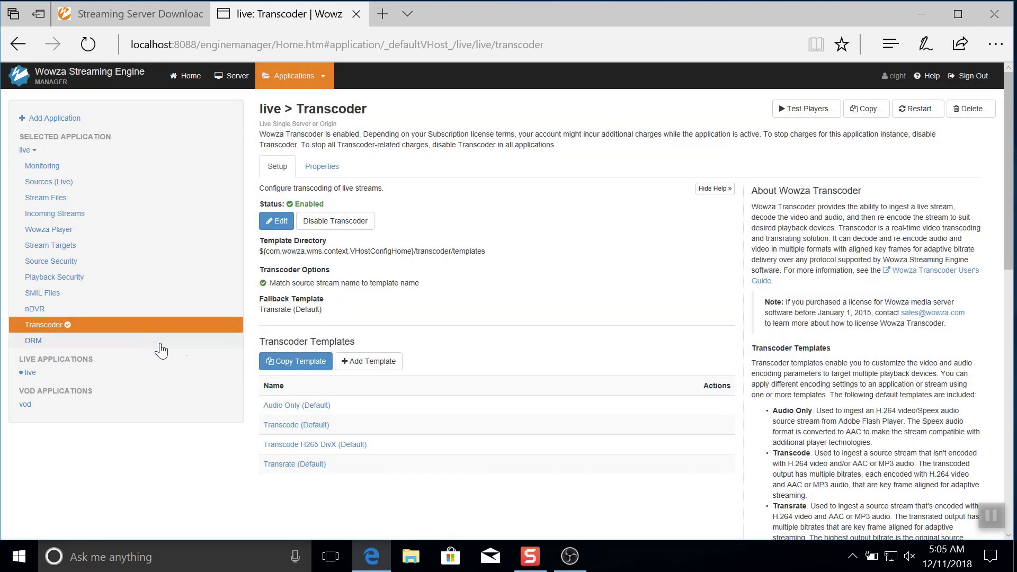
{"action": "left_click", "coordinate": [294, 464]}
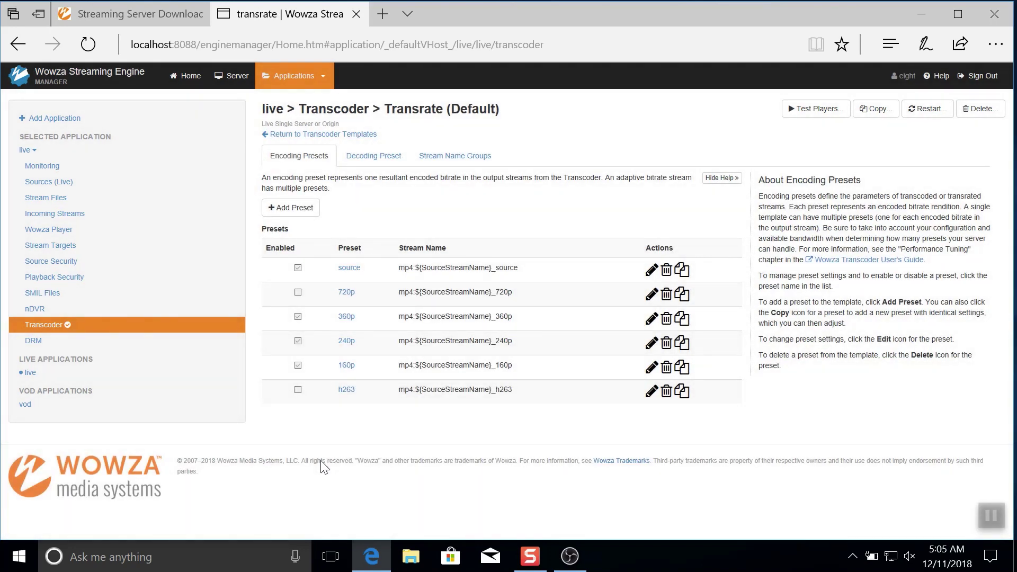
{"action": "left_click", "coordinate": [347, 317]}
{"action": "scroll", "coordinate": [510, 241], "scroll_direction": "down", "scroll_amount": 3}
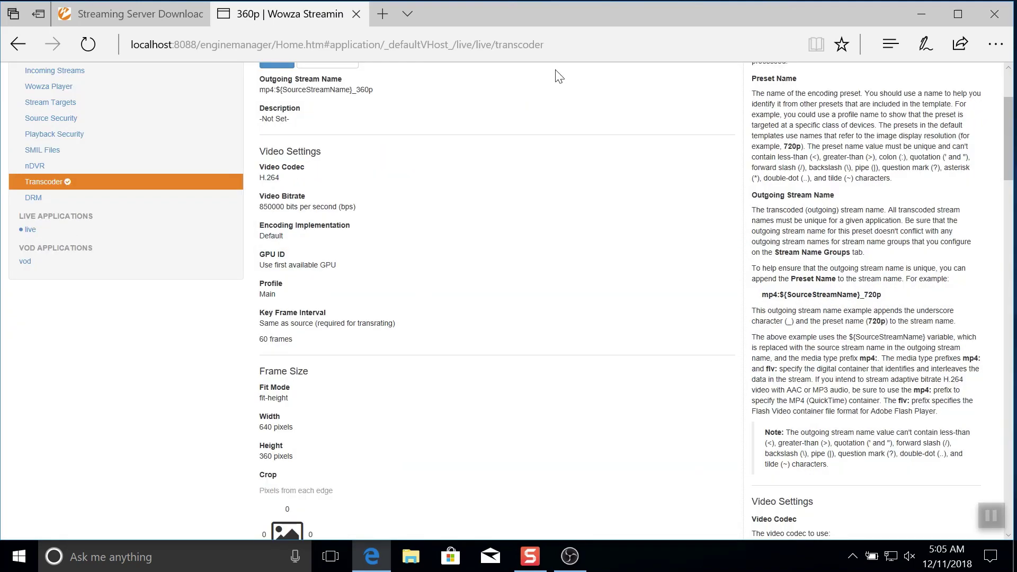
Step: Open the Engine Manager home in a second tab and go to Applications
{"action": "left_click", "coordinate": [559, 44]}
{"action": "key", "text": "alt+Return"}
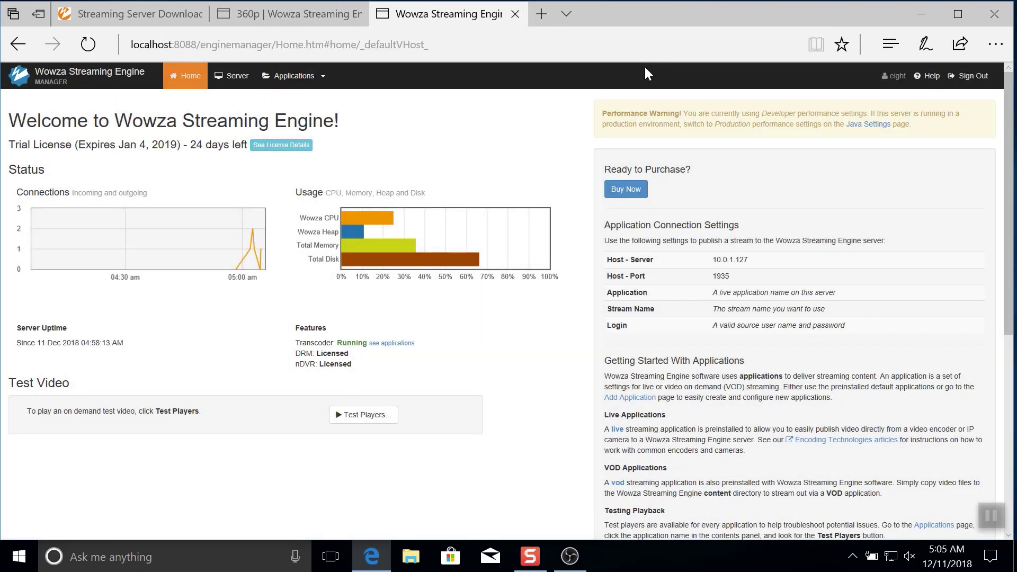
{"action": "left_click", "coordinate": [324, 77]}
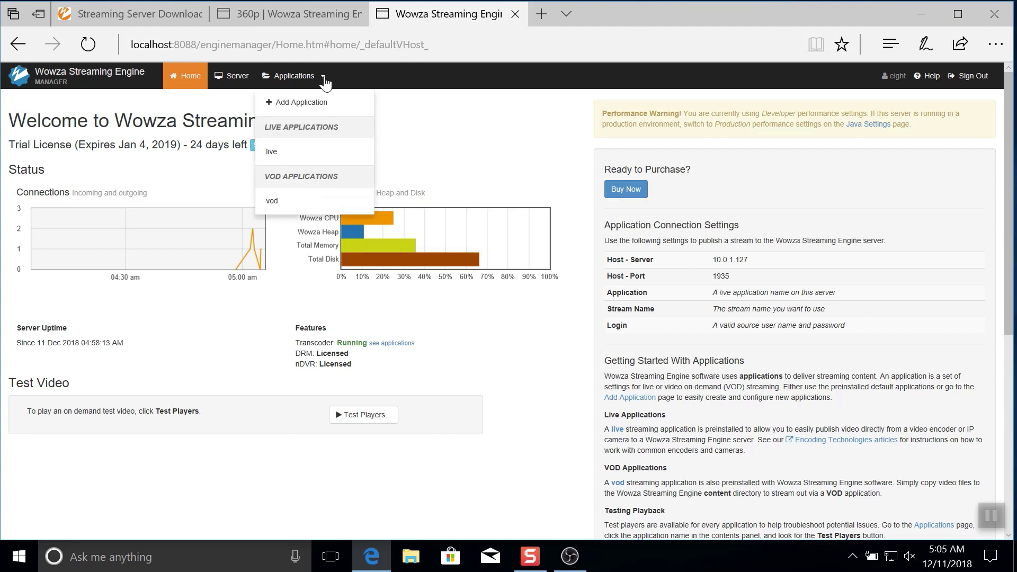
Step: Create Windows.smil titled 'Windows Experience' in the live application and start a new video stream entry
{"action": "left_click", "coordinate": [293, 152]}
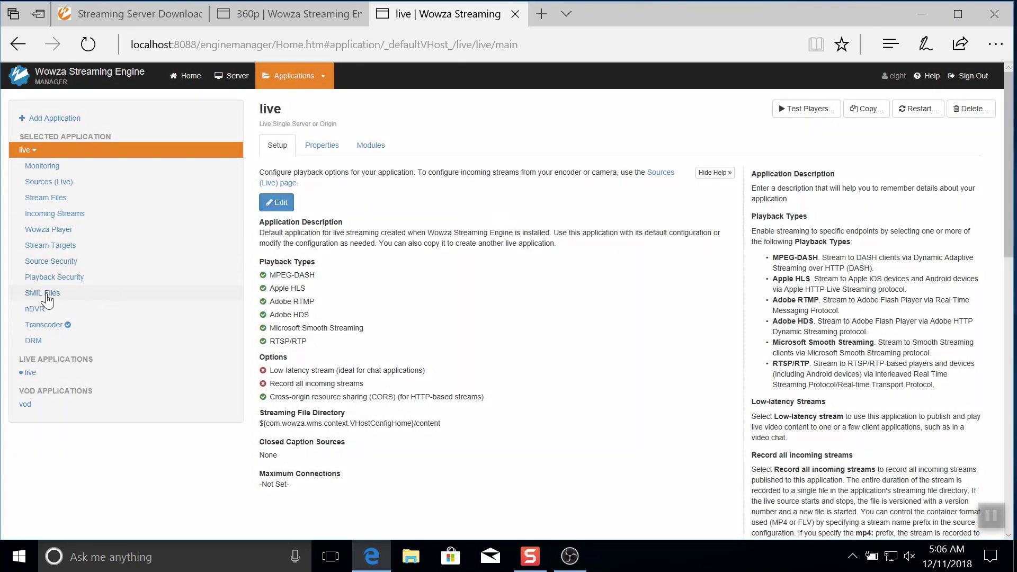
{"action": "left_click", "coordinate": [46, 292]}
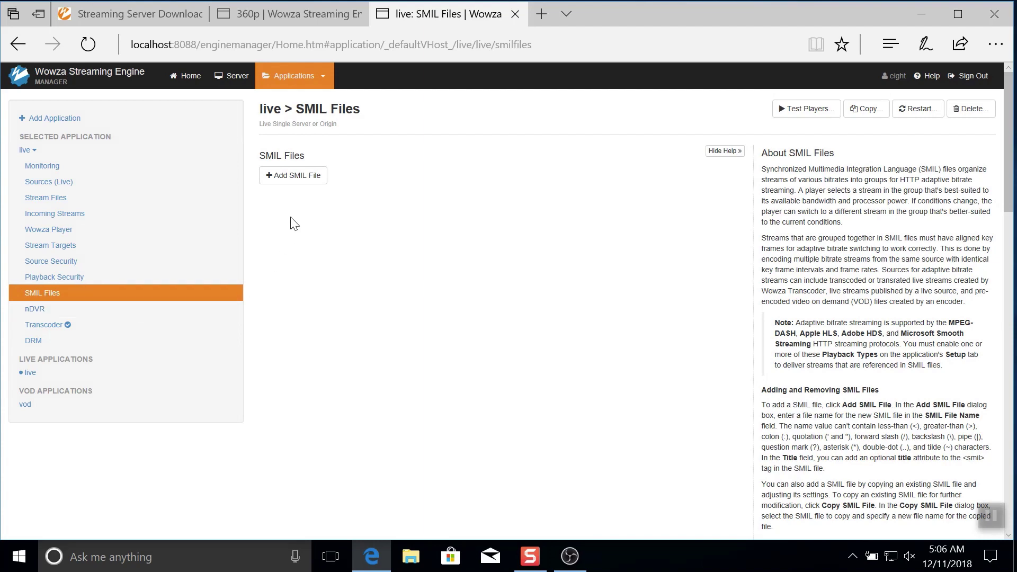
{"action": "left_click", "coordinate": [296, 176]}
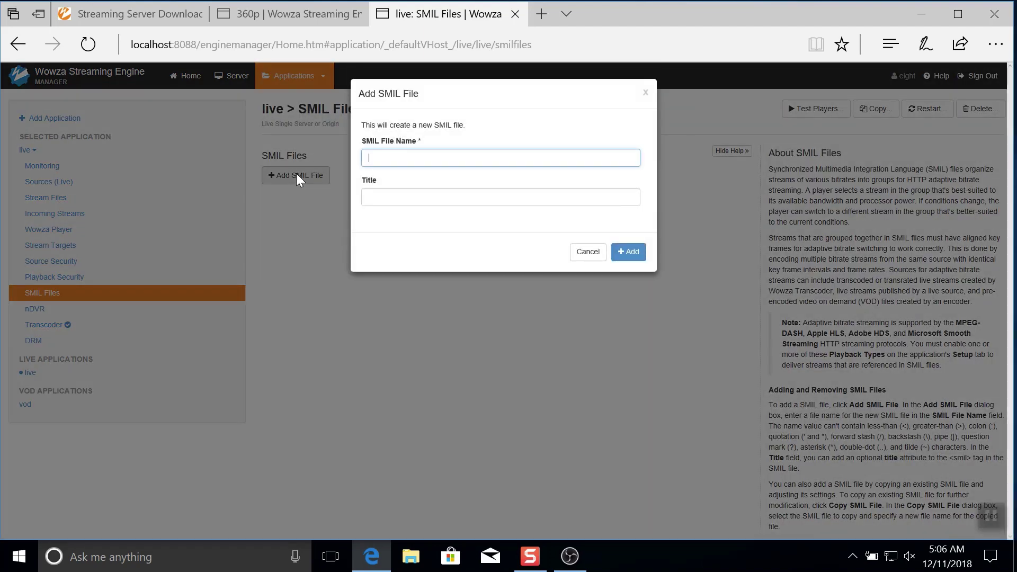
{"action": "type", "text": "Windows"}
{"action": "left_click", "coordinate": [388, 197]}
{"action": "type", "text": "Windows E"}
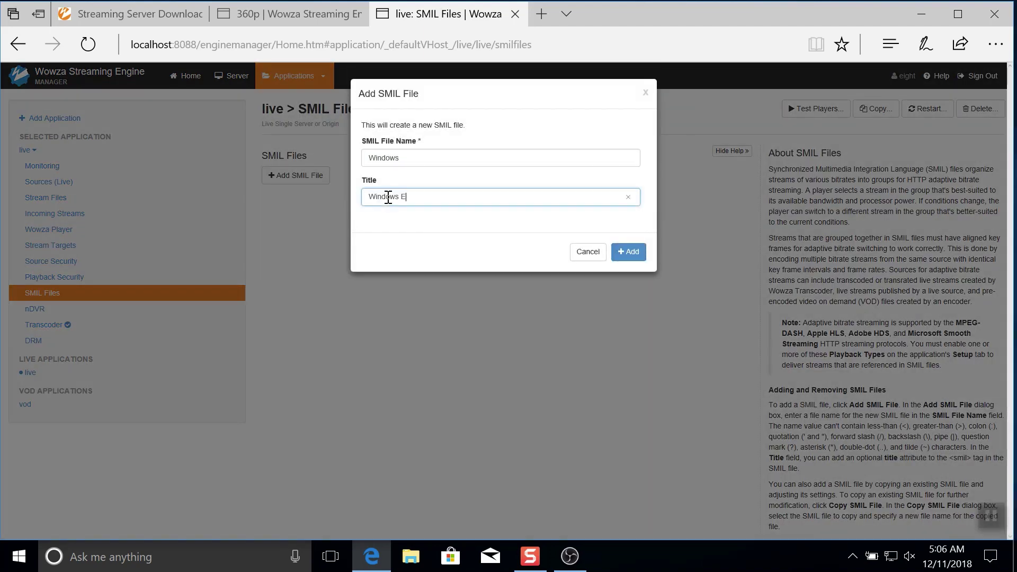
{"action": "type", "text": "xperience"}
{"action": "left_click", "coordinate": [621, 253]}
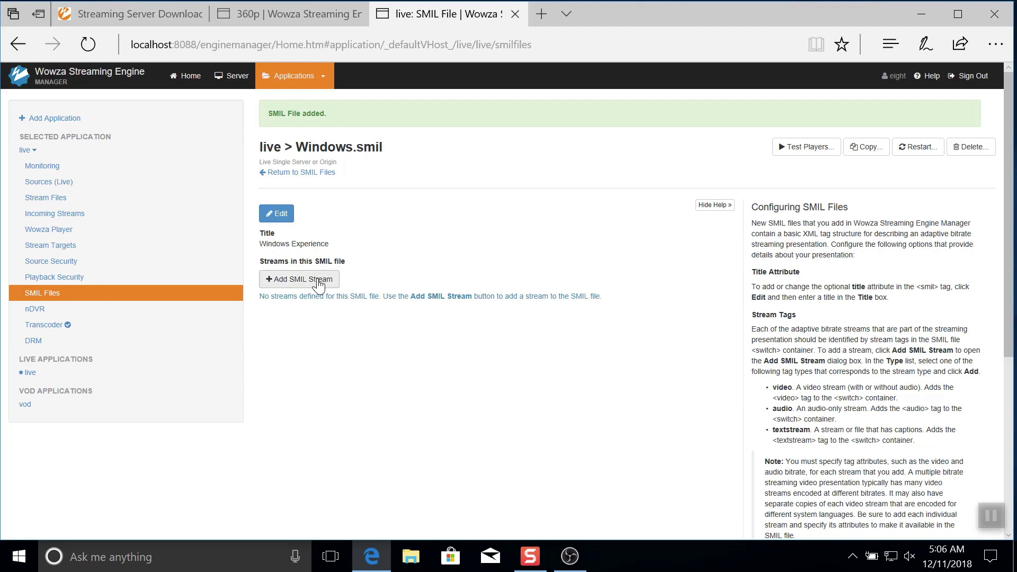
{"action": "left_click", "coordinate": [318, 281]}
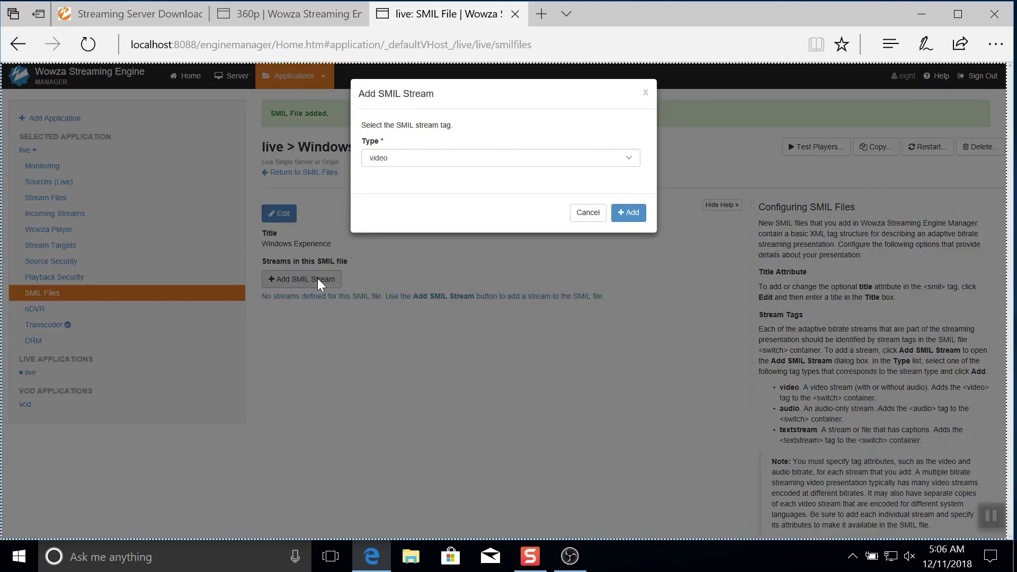
{"action": "left_click", "coordinate": [631, 215]}
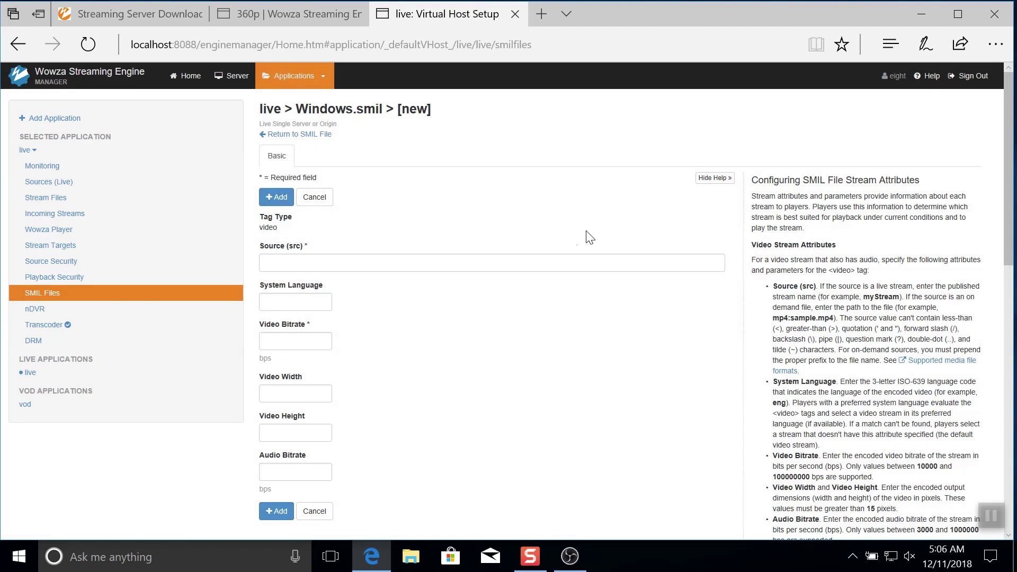
Step: Copy windowsexperience_source from Incoming Streams and paste it as the SMIL stream's source
{"action": "left_click", "coordinate": [559, 266]}
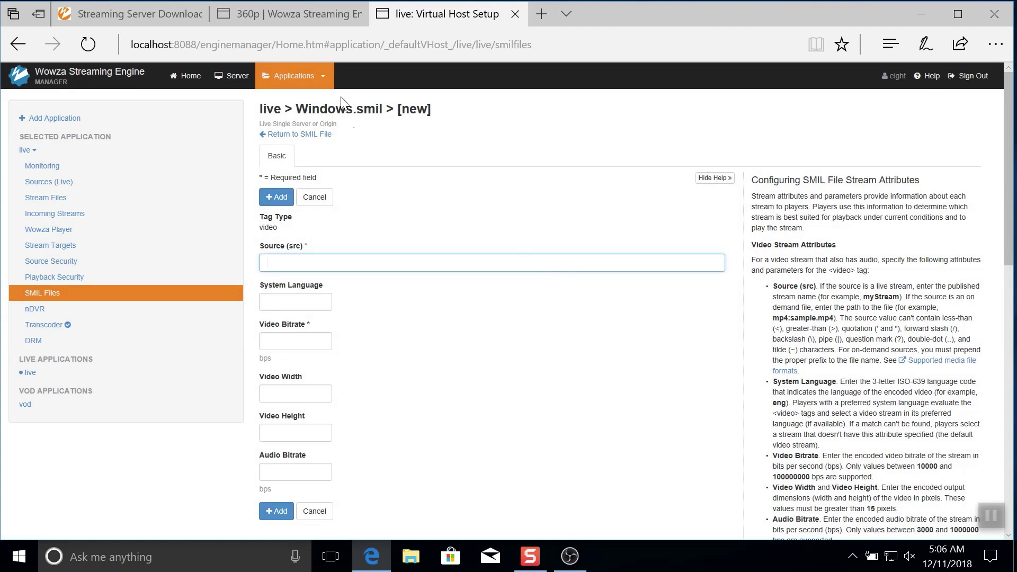
{"action": "left_click", "coordinate": [317, 14]}
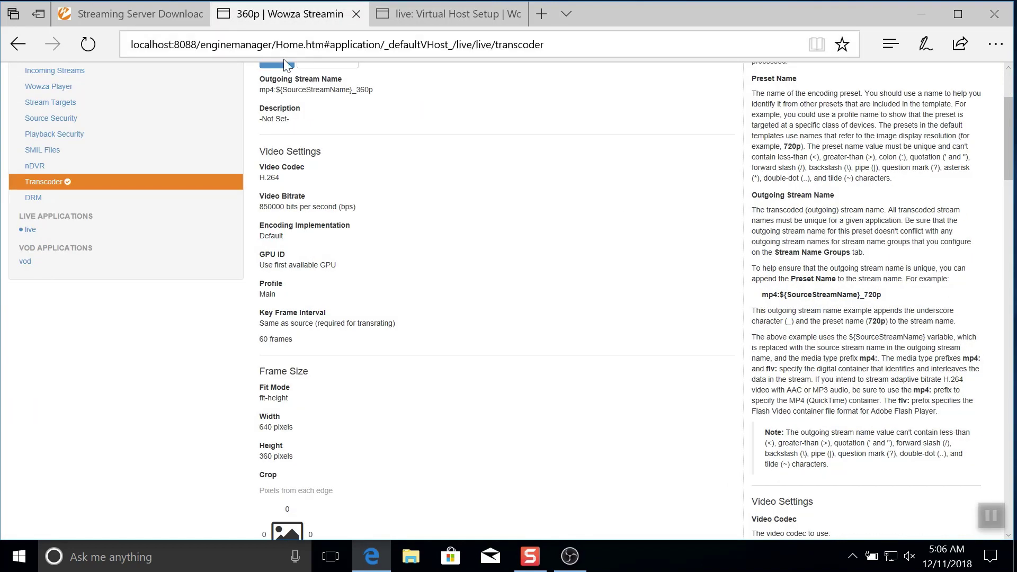
{"action": "scroll", "coordinate": [269, 79], "scroll_direction": "up", "scroll_amount": 3}
{"action": "left_click", "coordinate": [60, 210]}
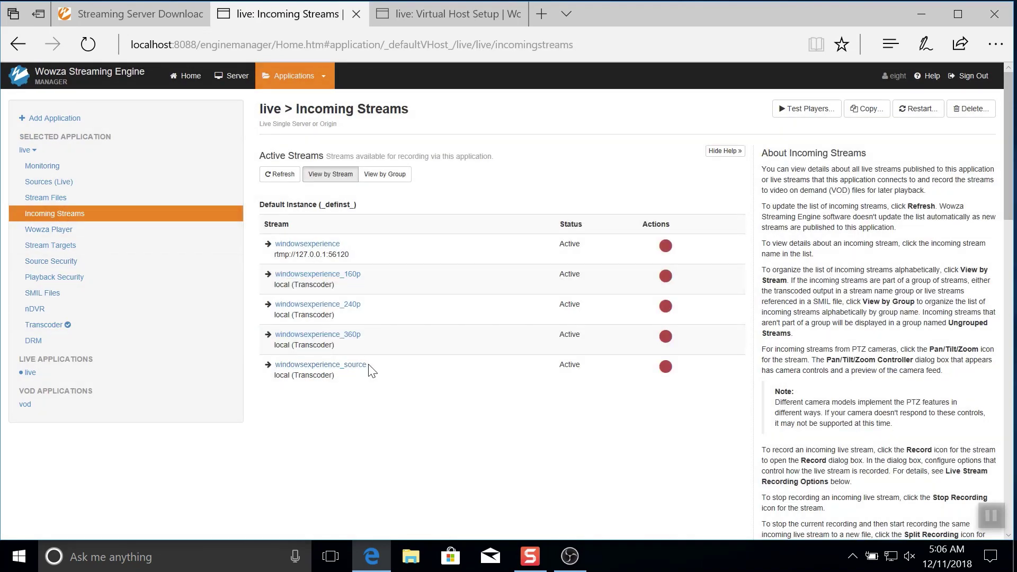
{"action": "left_click_drag", "start_coordinate": [369, 367], "coordinate": [275, 367]}
{"action": "key", "text": "ctrl+c"}
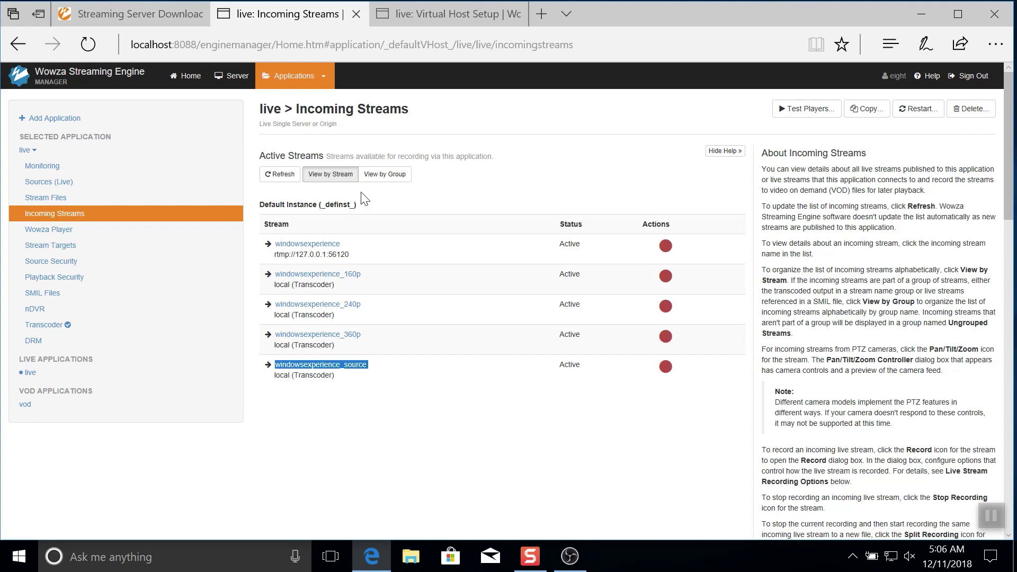
{"action": "left_click", "coordinate": [435, 17]}
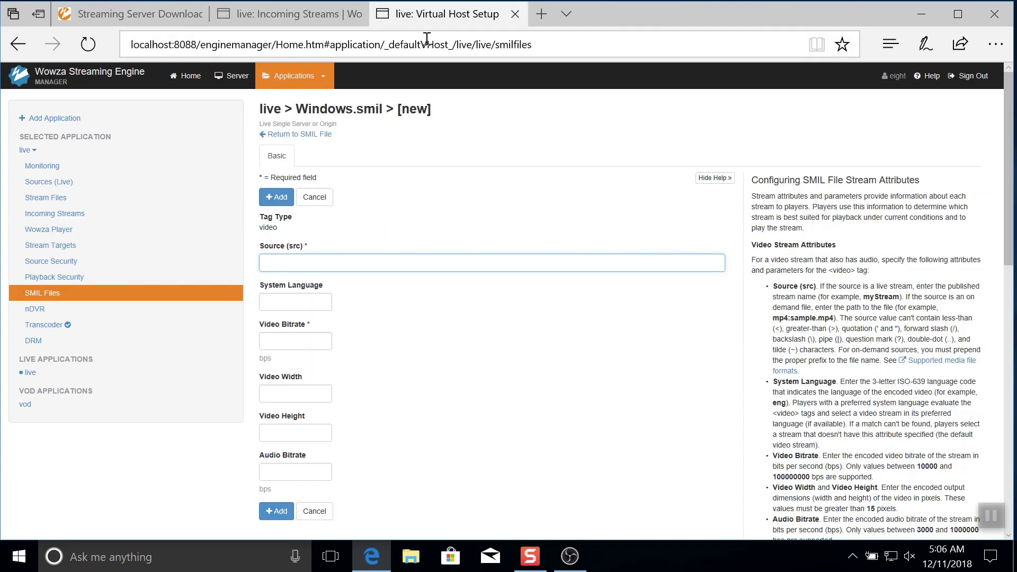
{"action": "key", "text": "ctrl+v"}
Step: Fill language eng, bitrate 2500000, 1280x720 and audio 160000, then add the stream
{"action": "left_click", "coordinate": [283, 300]}
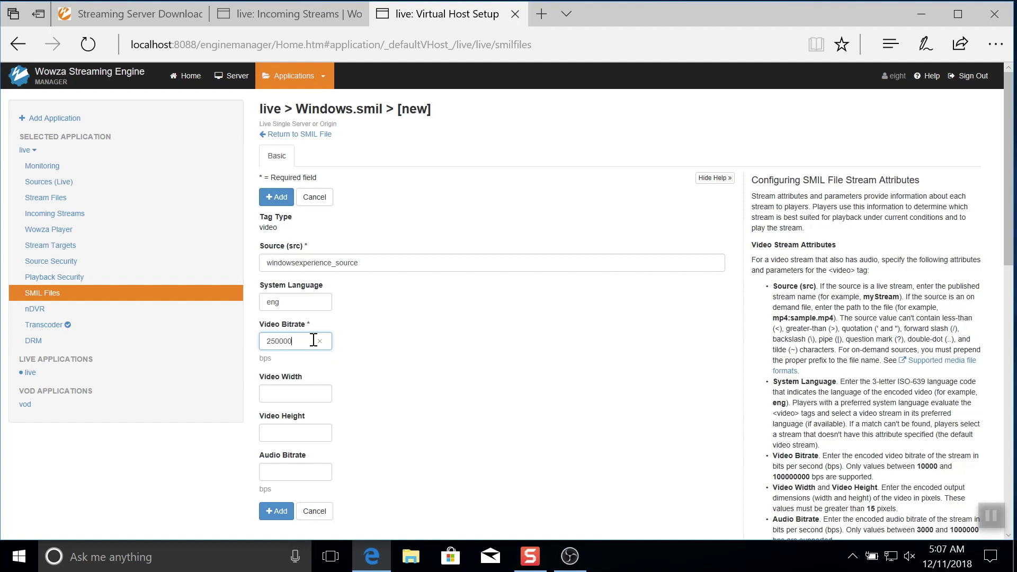
{"action": "left_click", "coordinate": [308, 393]}
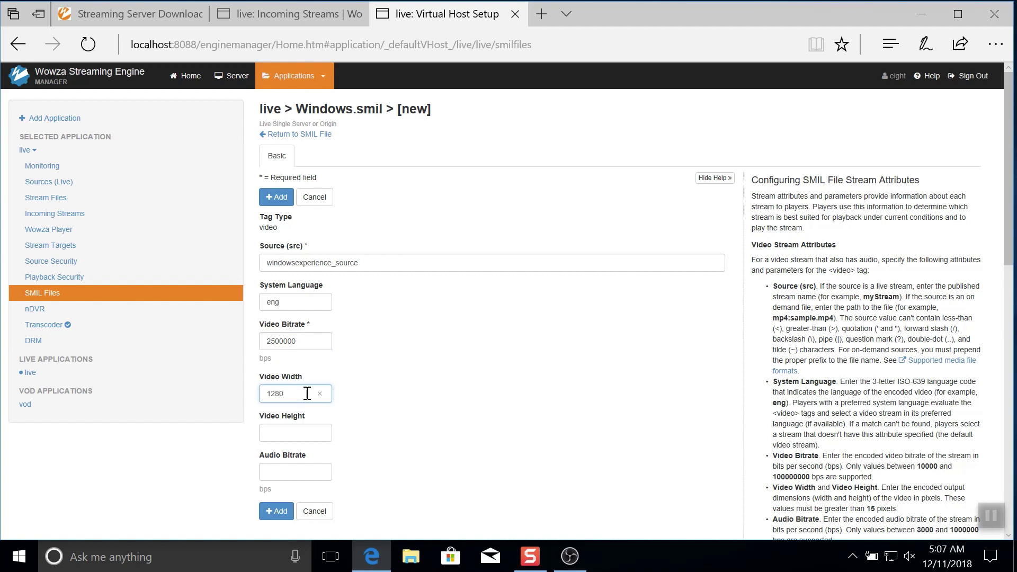
{"action": "left_click", "coordinate": [300, 432]}
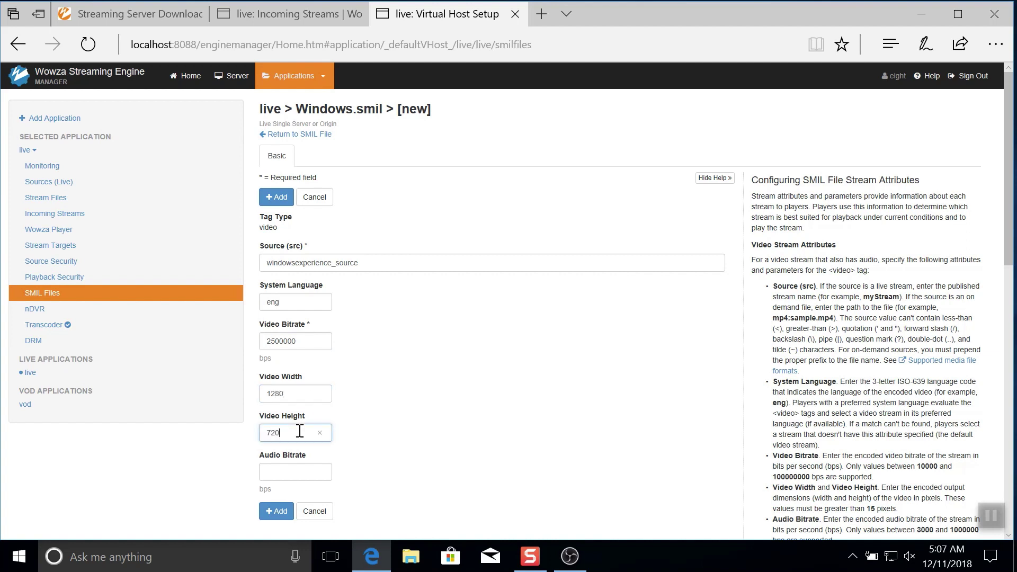
{"action": "left_click", "coordinate": [293, 469]}
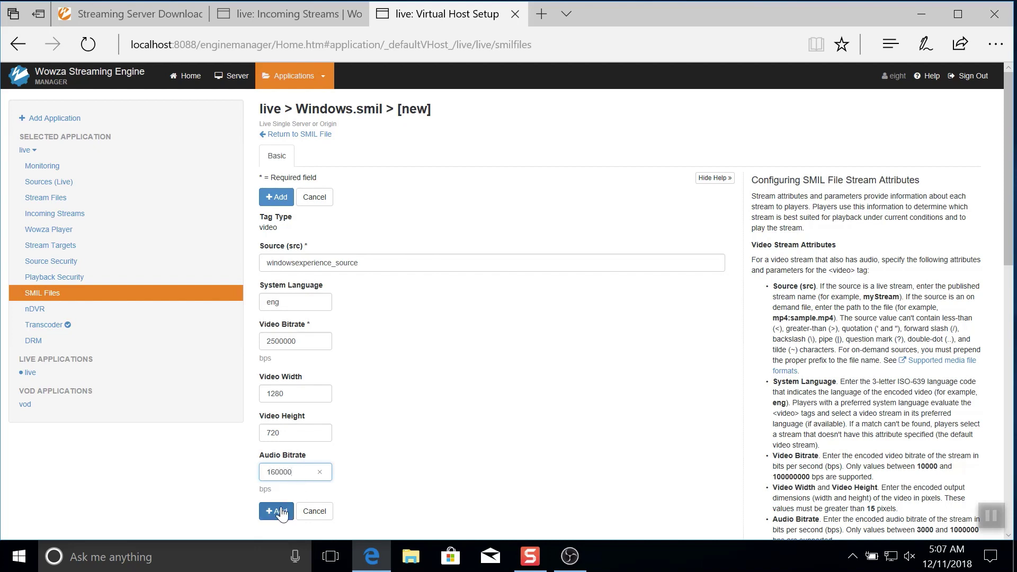
{"action": "left_click", "coordinate": [279, 512]}
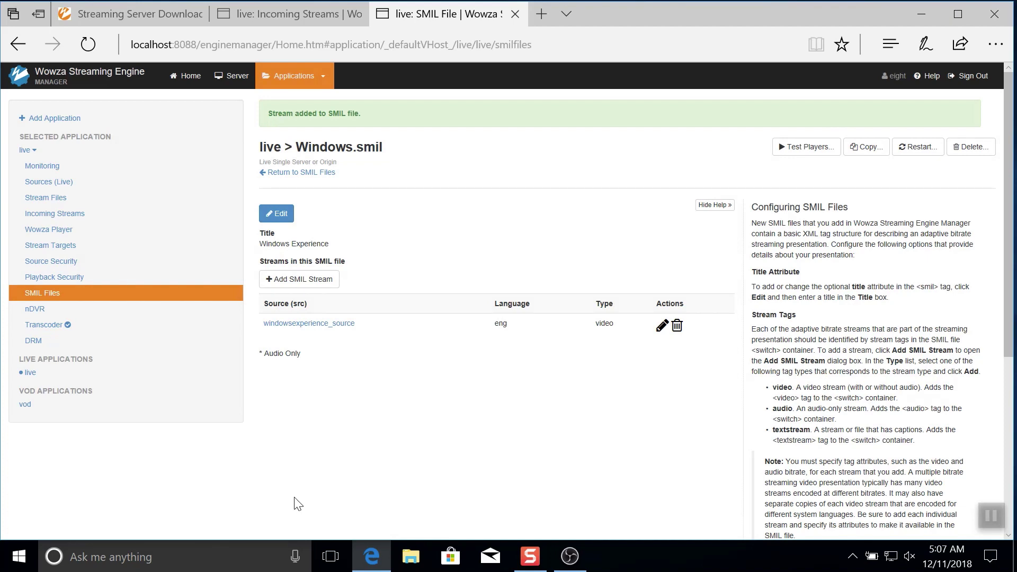
Step: Add a second video stream to Windows.smil with source windowsexperience_360p and language eng
{"action": "left_click", "coordinate": [315, 279]}
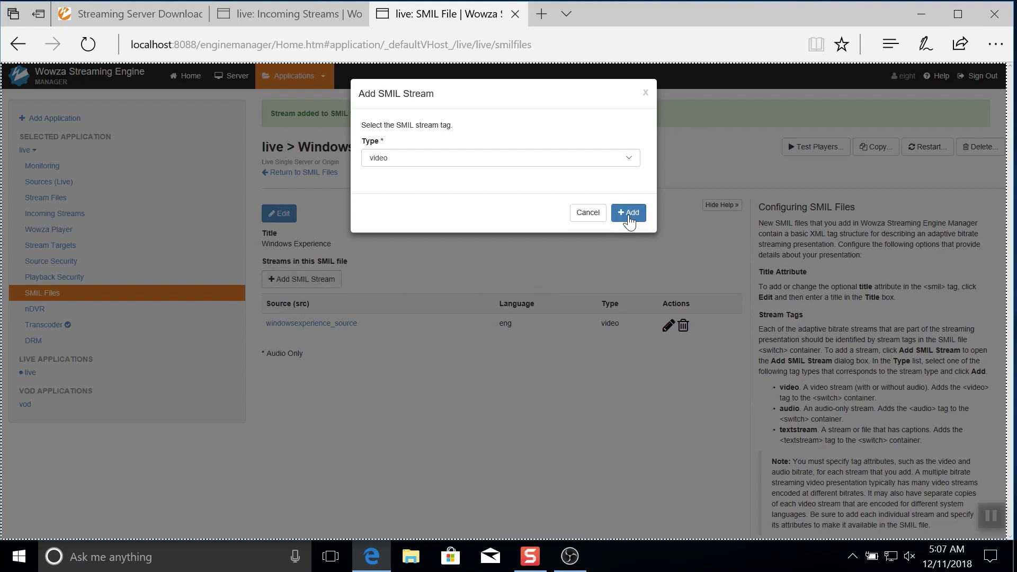
{"action": "left_click", "coordinate": [629, 214]}
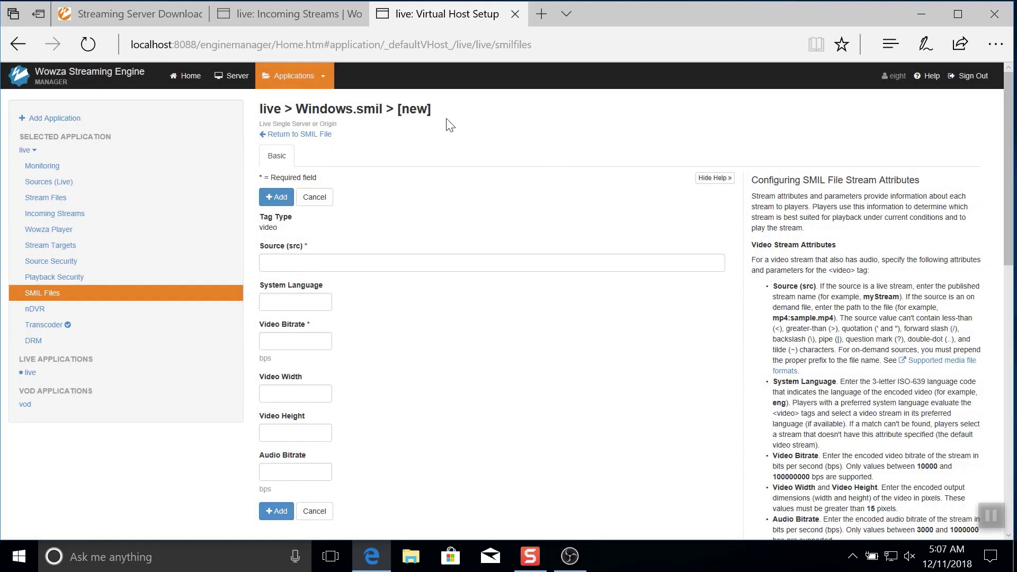
{"action": "left_click", "coordinate": [302, 15]}
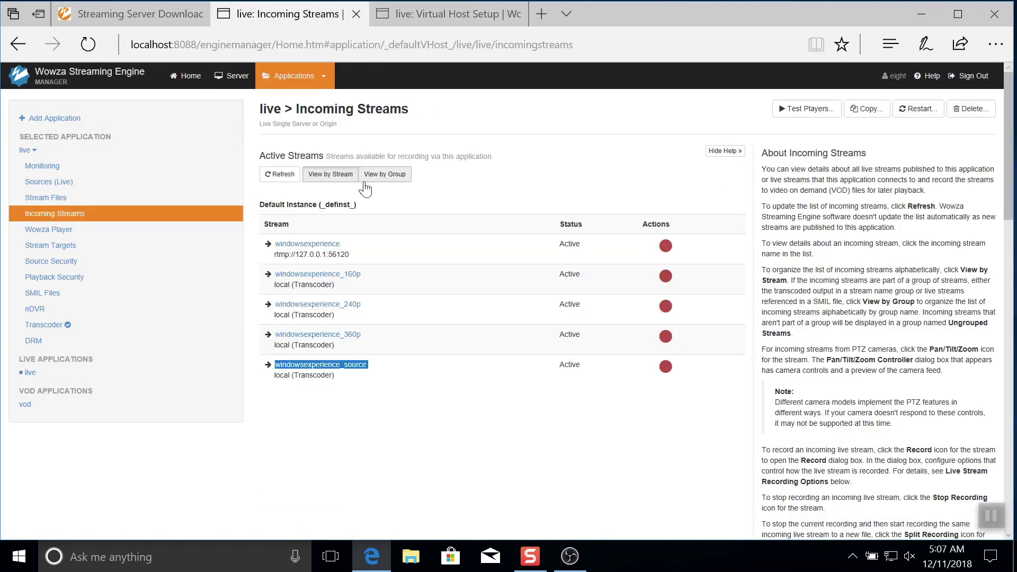
{"action": "double_click", "coordinate": [339, 339]}
{"action": "key", "text": "ctrl+c"}
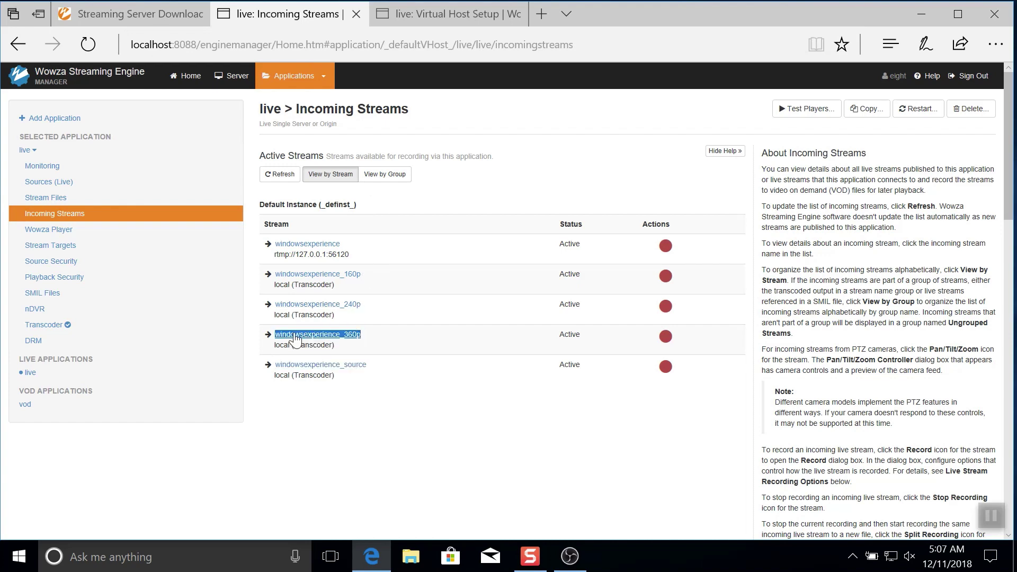
{"action": "left_click", "coordinate": [453, 21]}
{"action": "left_click", "coordinate": [323, 258]}
{"action": "key", "text": "ctrl+v"}
{"action": "left_click", "coordinate": [305, 301]}
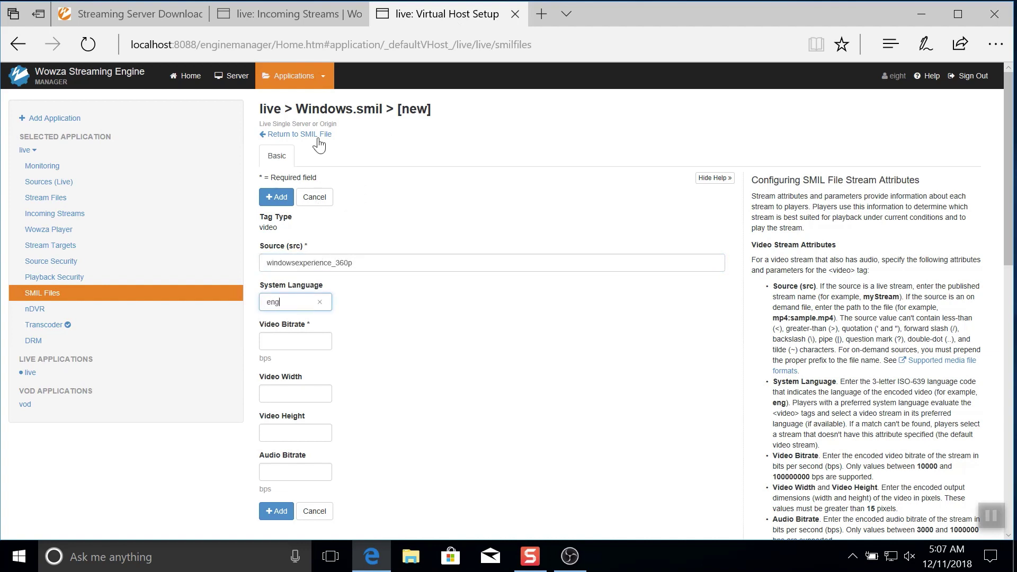
{"action": "left_click", "coordinate": [291, 19]}
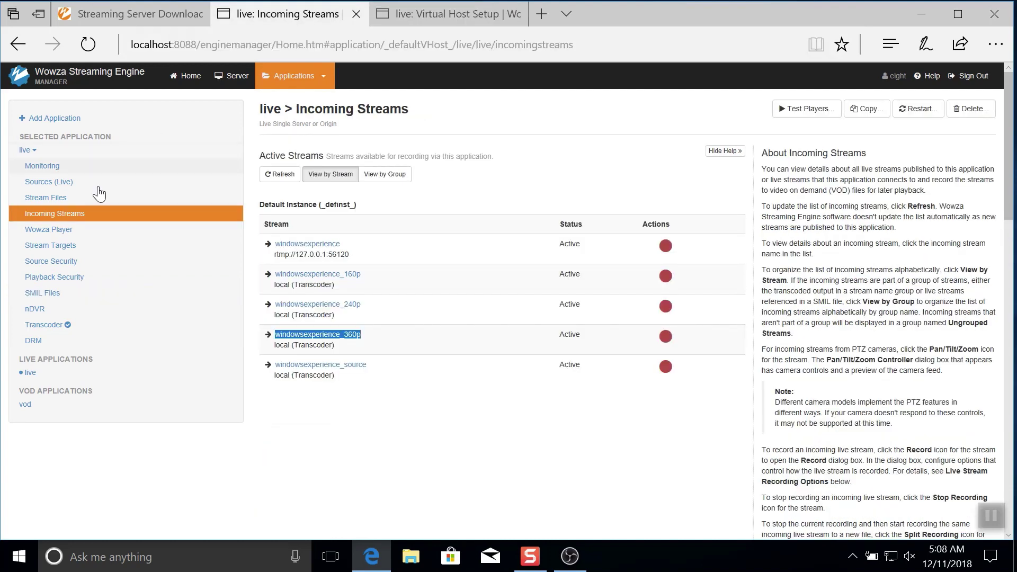
Step: Take the 360p preset's 850000 video bitrate into the new SMIL stream's bitrate field
{"action": "left_click", "coordinate": [47, 326]}
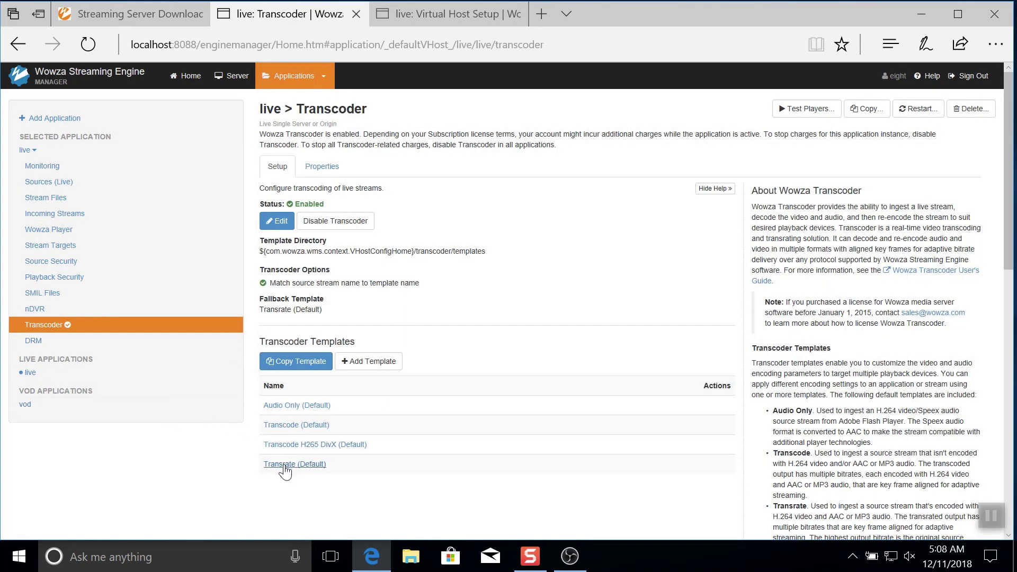
{"action": "left_click", "coordinate": [281, 464]}
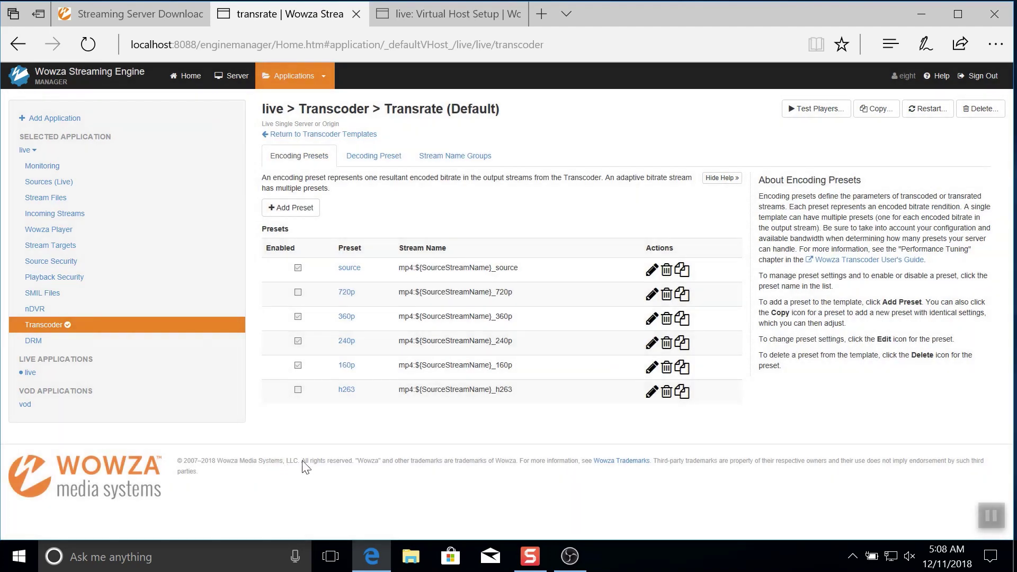
{"action": "left_click", "coordinate": [346, 316]}
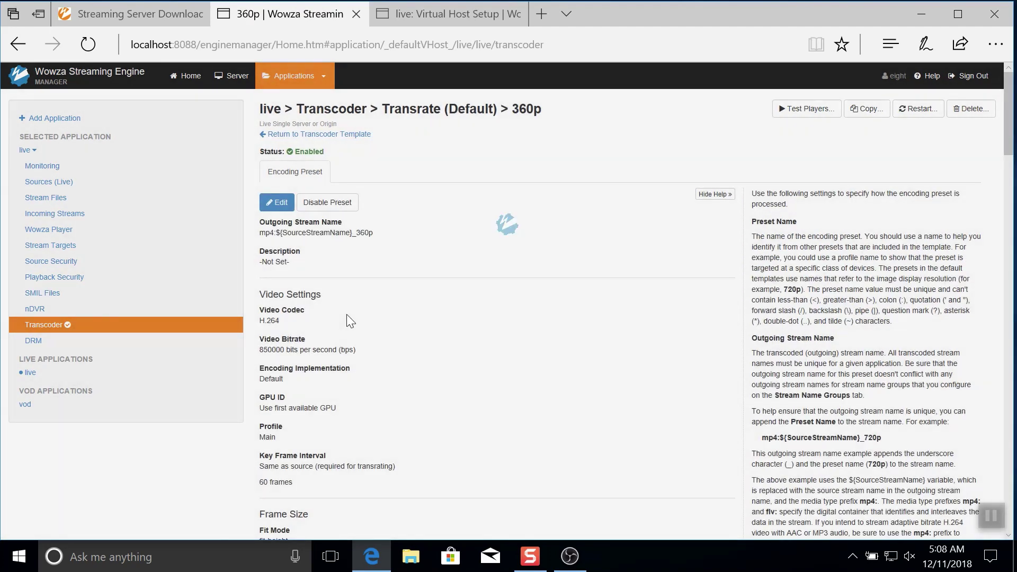
{"action": "left_click_drag", "start_coordinate": [293, 354], "coordinate": [260, 355]}
{"action": "key", "text": "ctrl+Tab"}
{"action": "left_click", "coordinate": [290, 337]}
{"action": "key", "text": "ctrl+shift+Tab"}
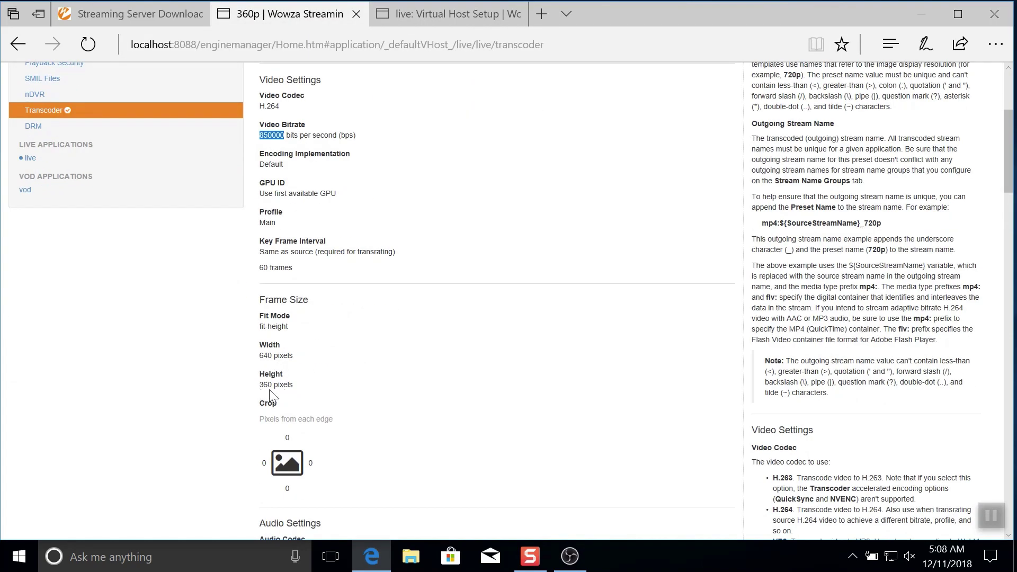
{"action": "key", "text": "ctrl+Tab"}
Step: Enter width 640, height 360 and audio bitrate 160000, then save the 360p stream
{"action": "left_click", "coordinate": [295, 392]}
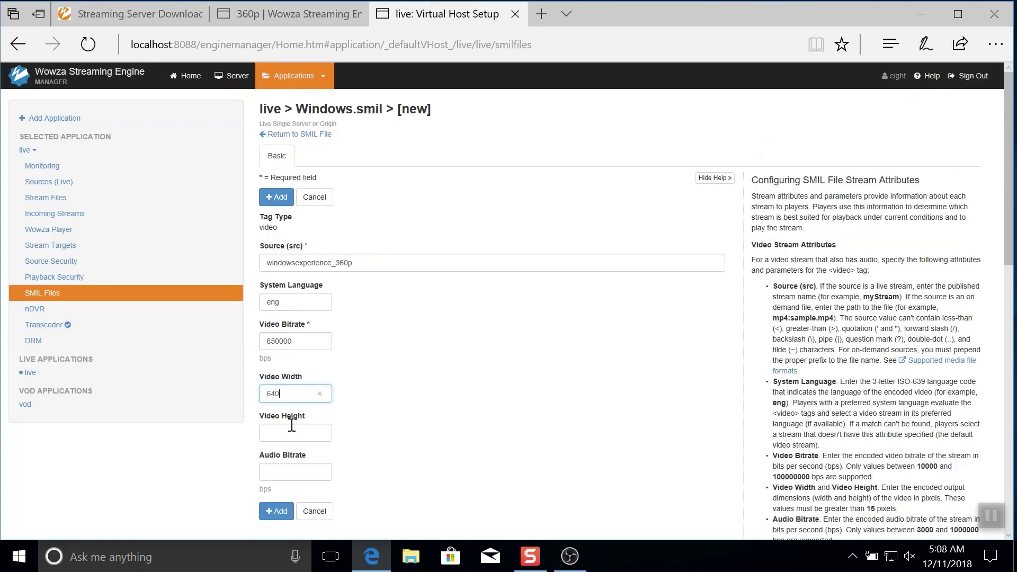
{"action": "key", "text": "Tab"}
{"action": "type", "text": "360"}
{"action": "key", "text": "Tab"}
{"action": "type", "text": "16"}
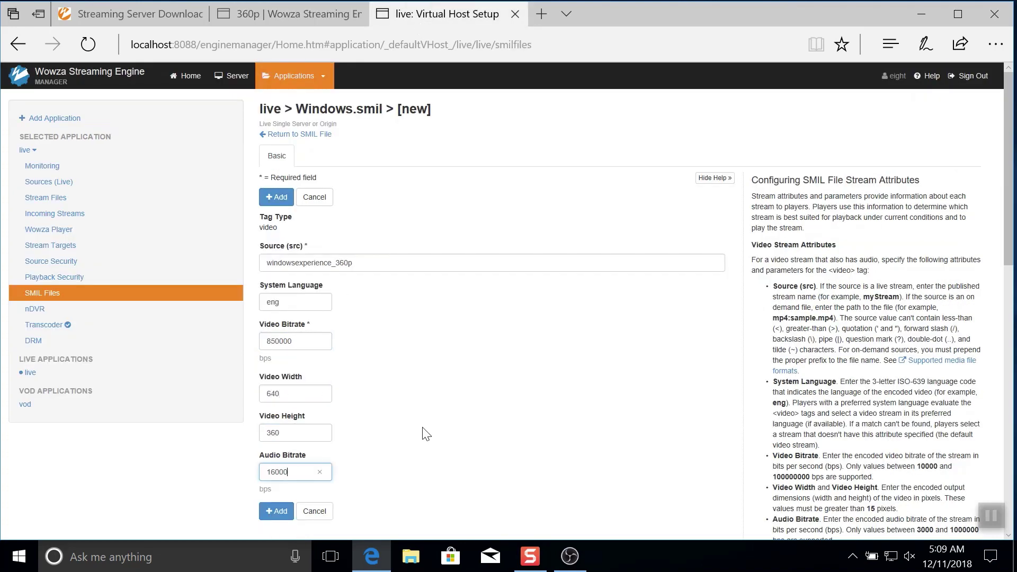
{"action": "type", "text": "0000"}
{"action": "left_click", "coordinate": [290, 506]}
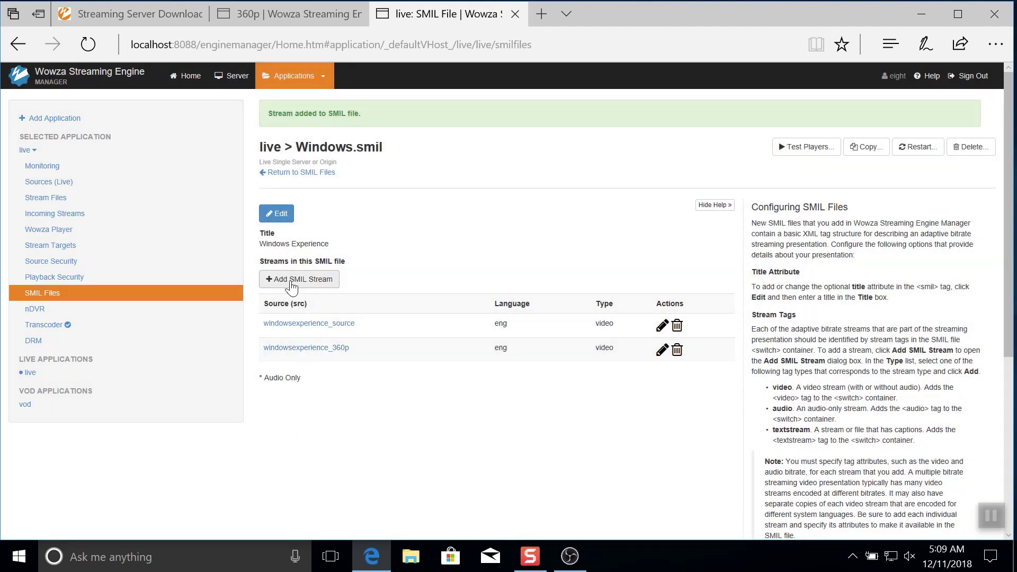
Step: Add the windowsexperience_240p video stream to Windows.smil
{"action": "left_click_drag", "start_coordinate": [258, 355], "coordinate": [334, 359]}
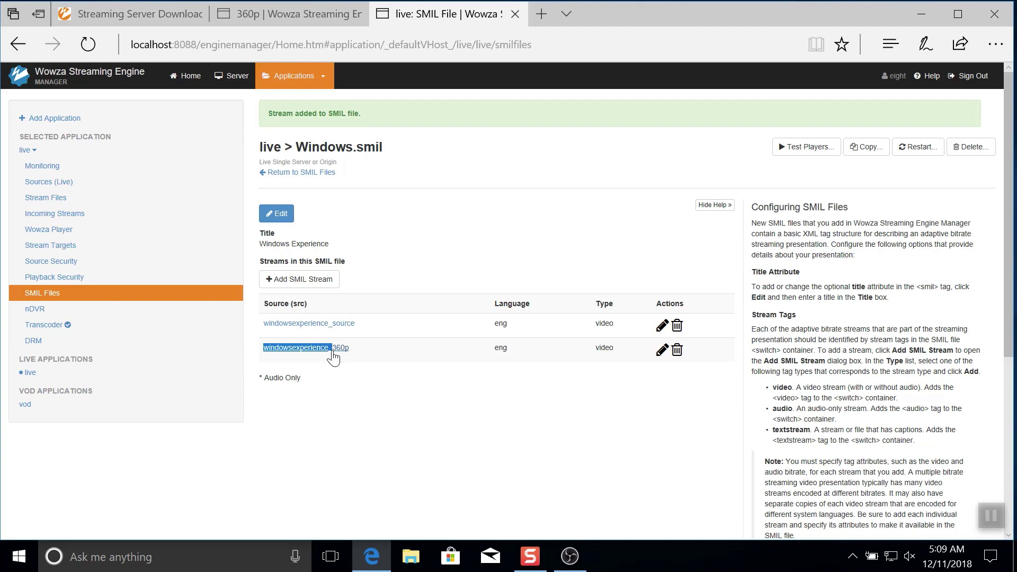
{"action": "left_click", "coordinate": [289, 277]}
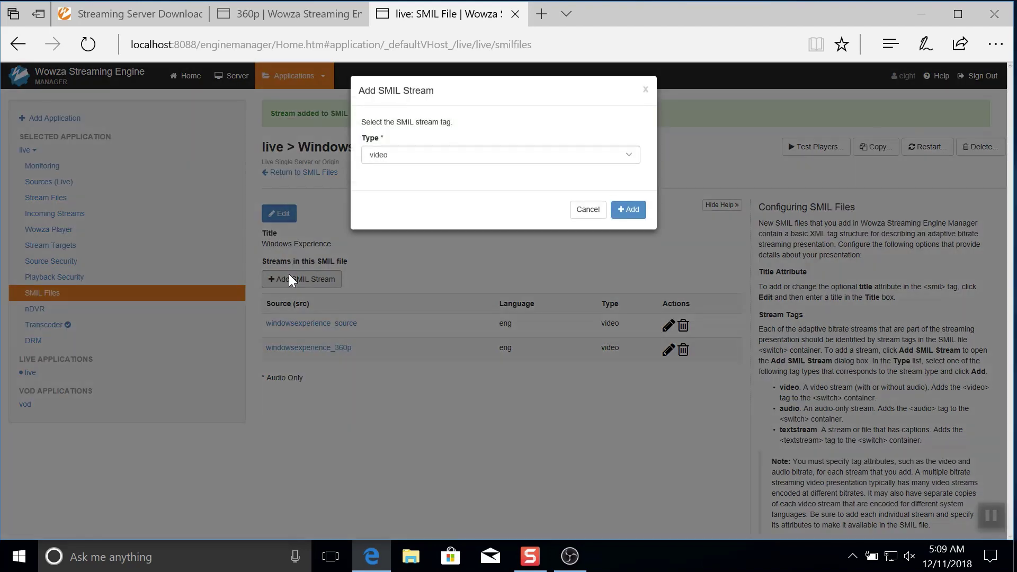
{"action": "left_click", "coordinate": [624, 211]}
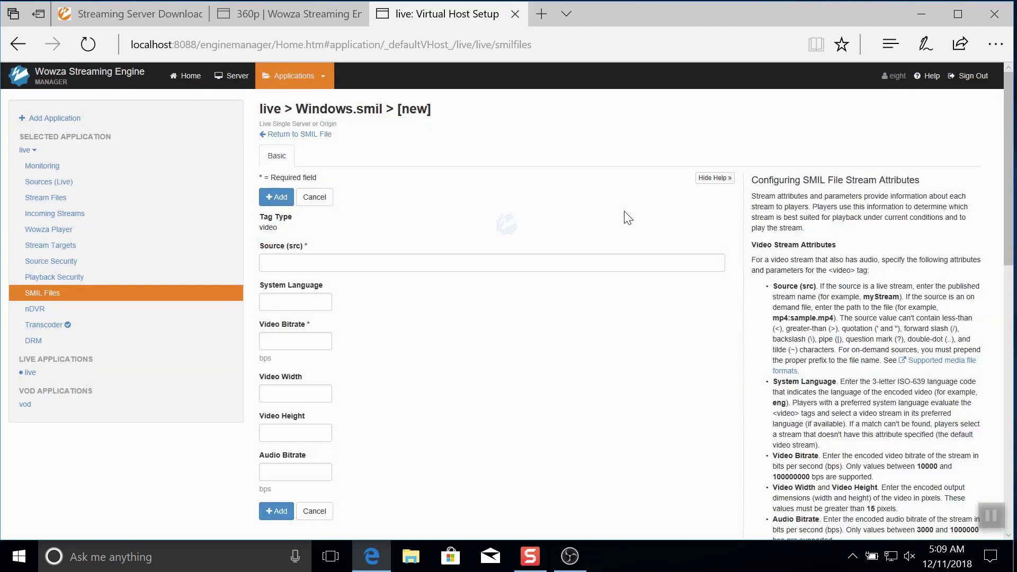
{"action": "left_click", "coordinate": [616, 259]}
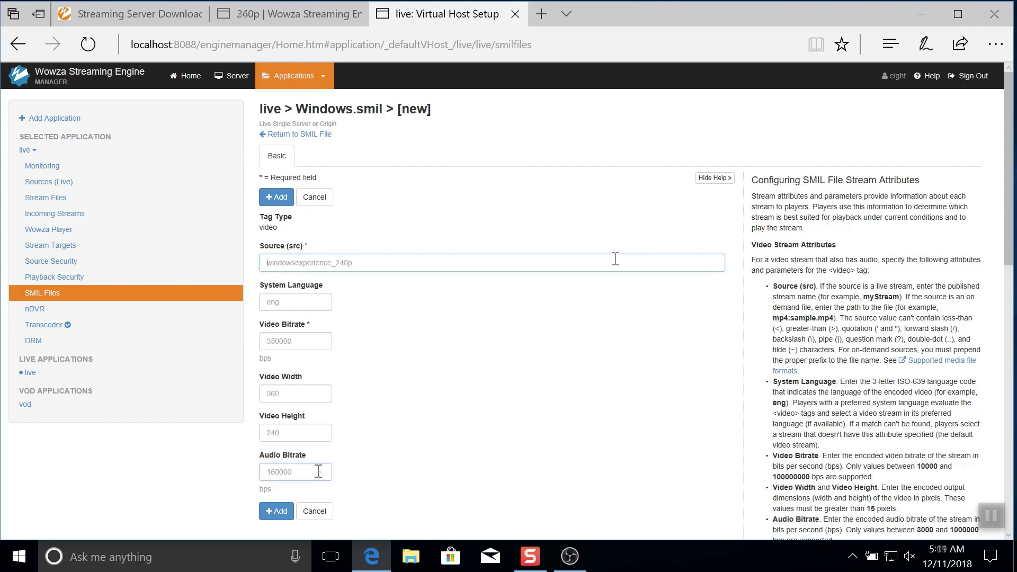
{"action": "left_click", "coordinate": [314, 472]}
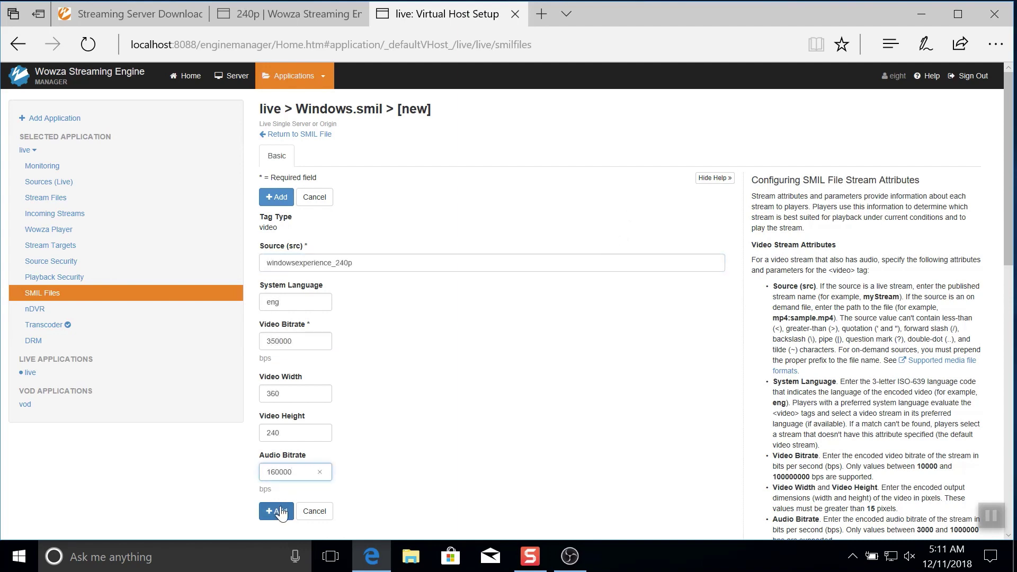
{"action": "left_click", "coordinate": [281, 513]}
Step: Add the windowsexperience_160p video stream to Windows.smil
{"action": "left_click", "coordinate": [302, 279]}
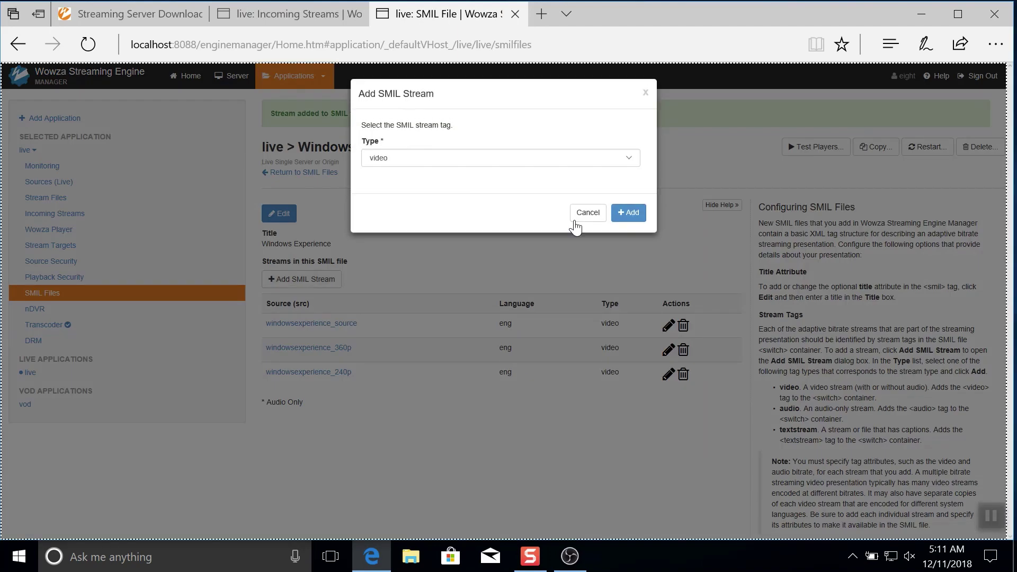
{"action": "left_click", "coordinate": [628, 221]}
{"action": "left_click", "coordinate": [574, 262]}
{"action": "type", "text": "windowsexperience_160p"}
{"action": "left_click", "coordinate": [277, 511]}
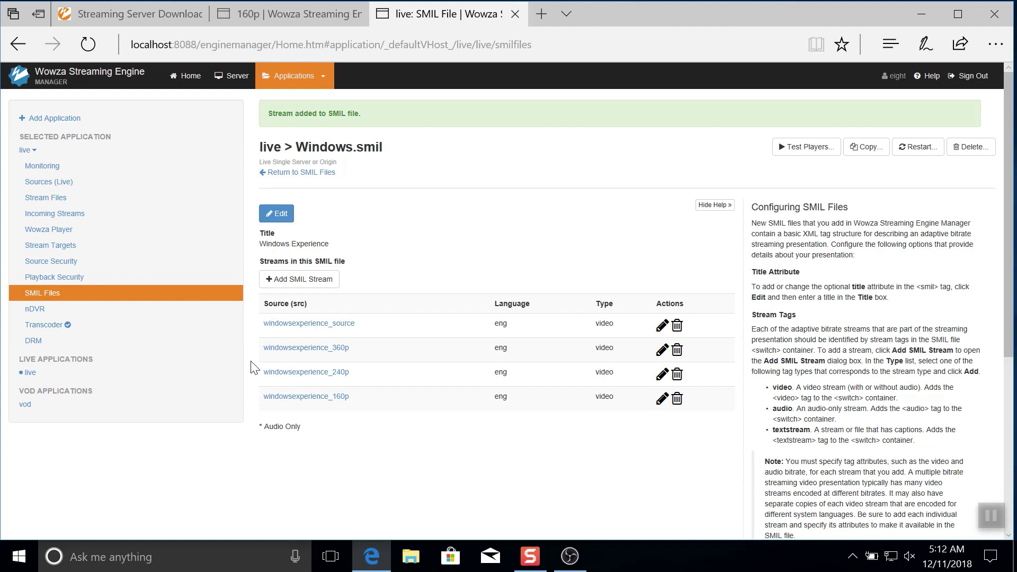
Step: Copy the iOS HLS playlist URL for Windows.smil from the mobile test players
{"action": "left_click", "coordinate": [819, 147]}
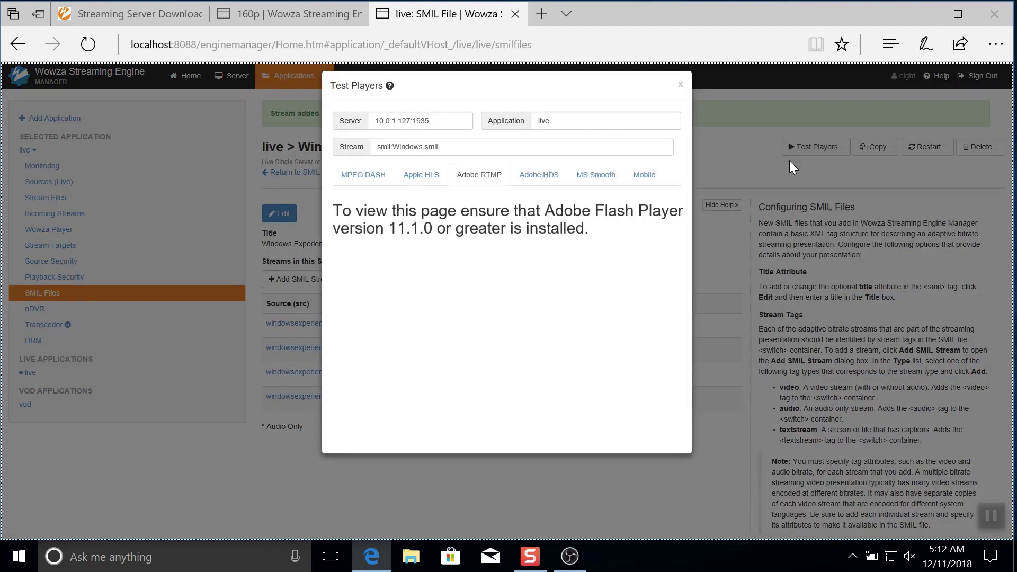
{"action": "left_click", "coordinate": [654, 176]}
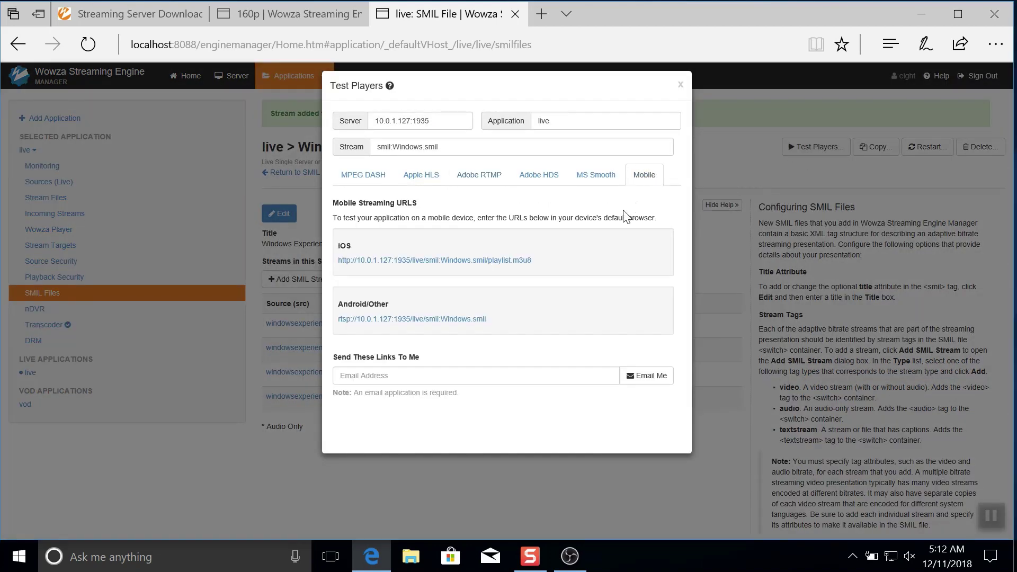
{"action": "left_click_drag", "start_coordinate": [536, 261], "coordinate": [338, 262]}
{"action": "key", "text": "ctrl+c"}
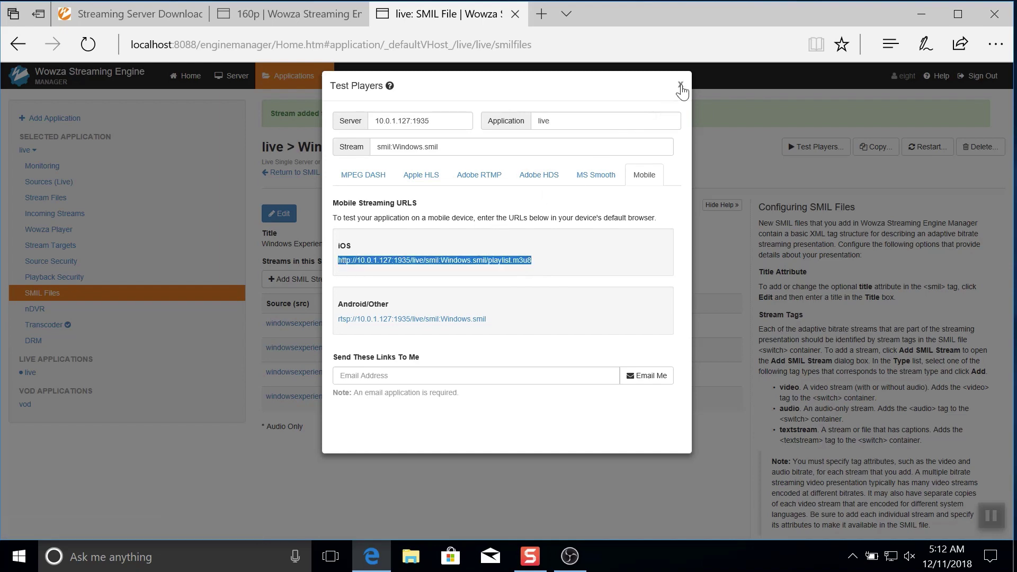
{"action": "left_click", "coordinate": [681, 84]}
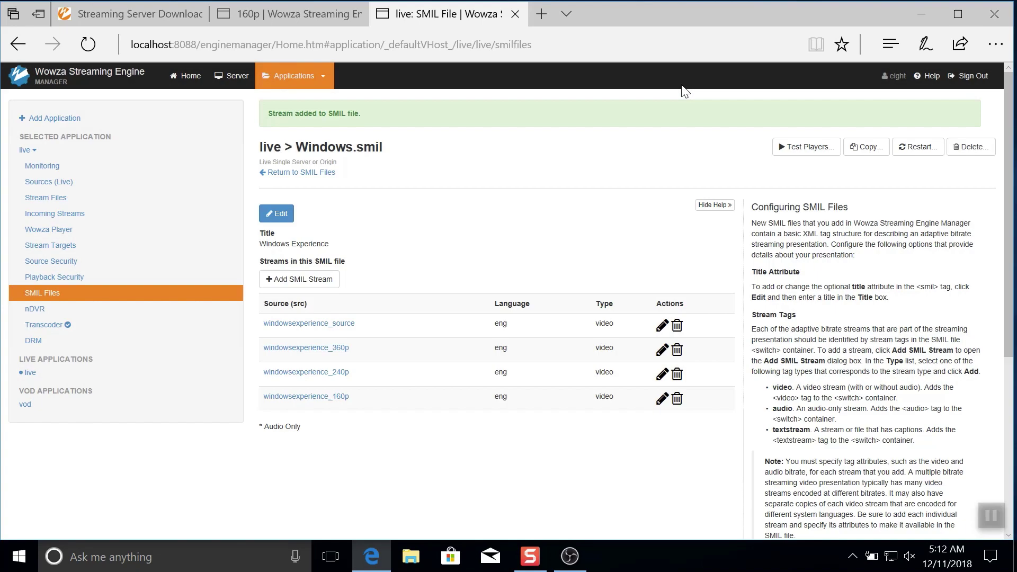
{"action": "left_click", "coordinate": [203, 233]}
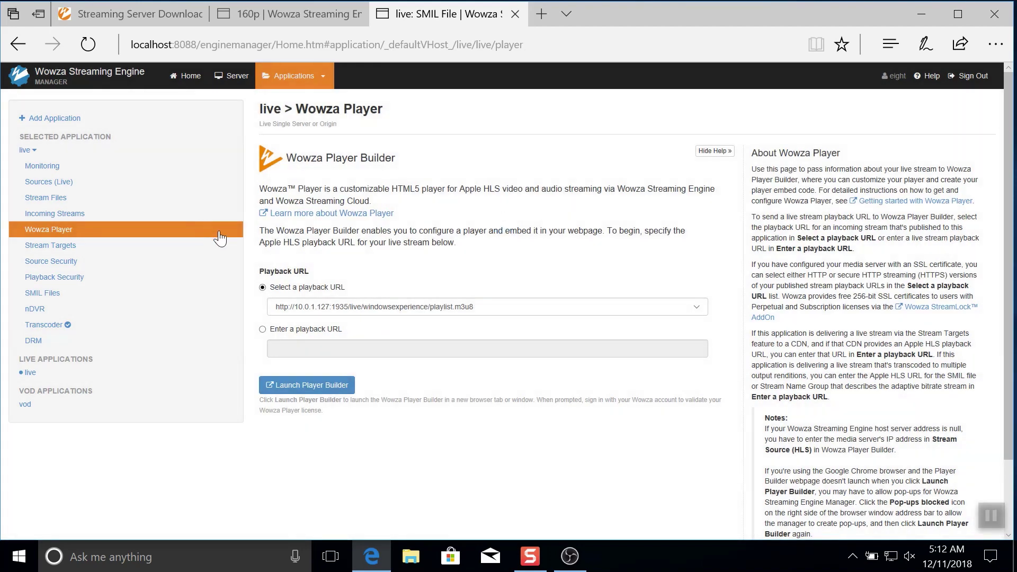
{"action": "left_click", "coordinate": [287, 307]}
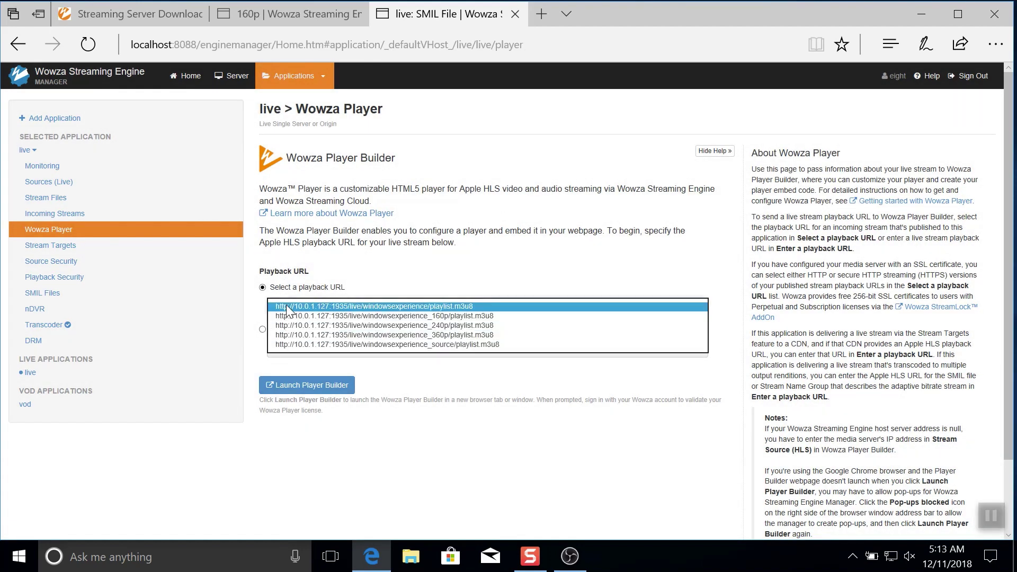
{"action": "left_click", "coordinate": [286, 307]}
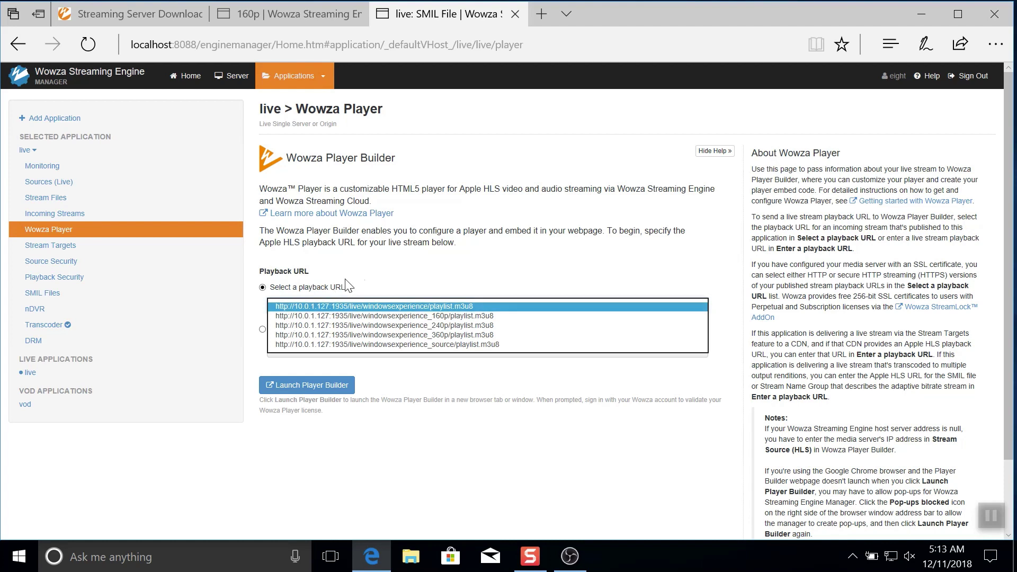
{"action": "left_click", "coordinate": [264, 329]}
{"action": "left_click", "coordinate": [282, 351]}
{"action": "key", "text": "ctrl+v"}
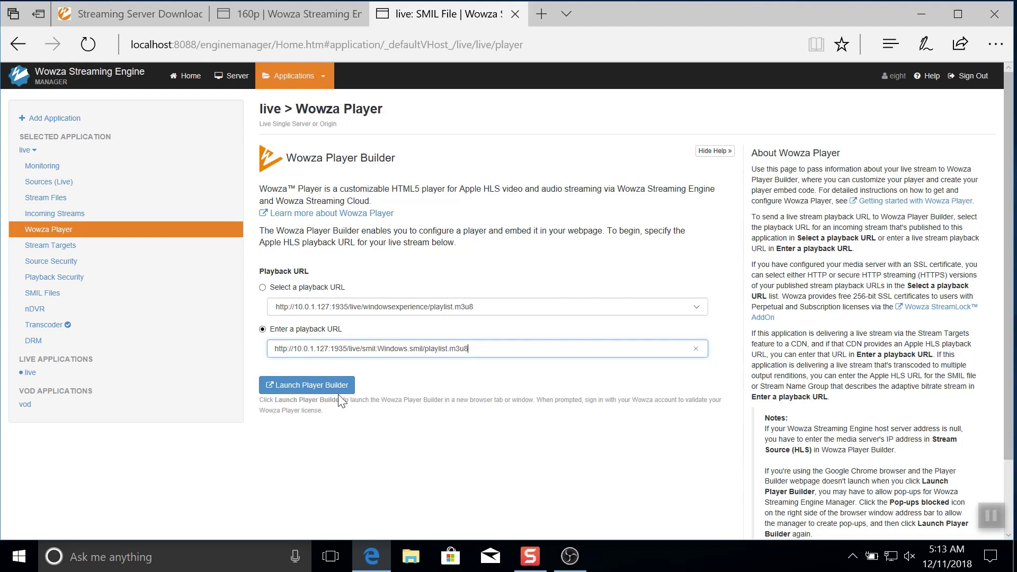
Step: Launch Player Builder, play the Windows.smil preview and show its Auto, 216, 510, 1010, 2660 kbps options
{"action": "left_click", "coordinate": [315, 391]}
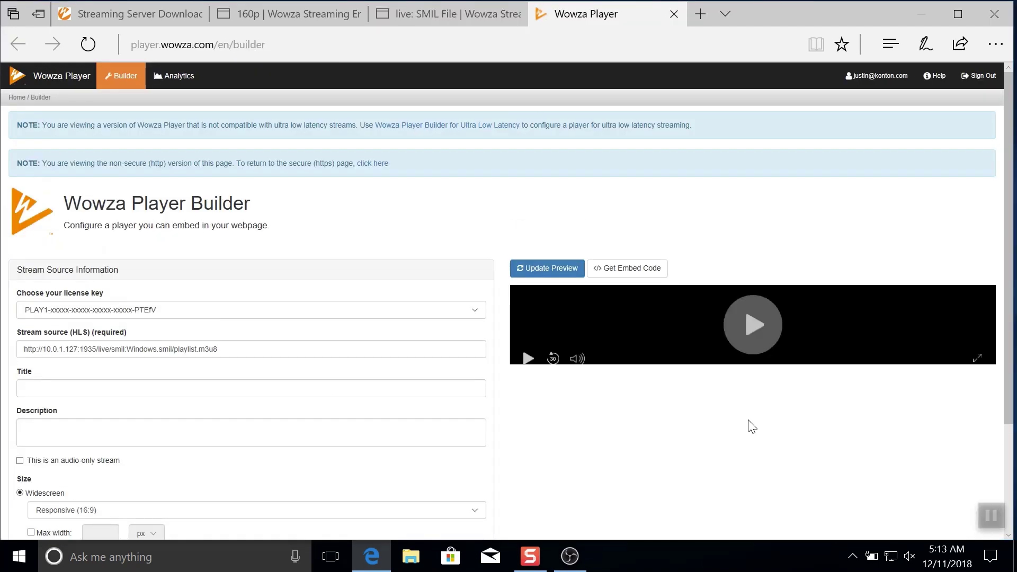
{"action": "left_click", "coordinate": [750, 423]}
{"action": "scroll", "coordinate": [749, 427], "scroll_direction": "down", "scroll_amount": 3}
{"action": "mouse_move", "coordinate": [901, 399]}
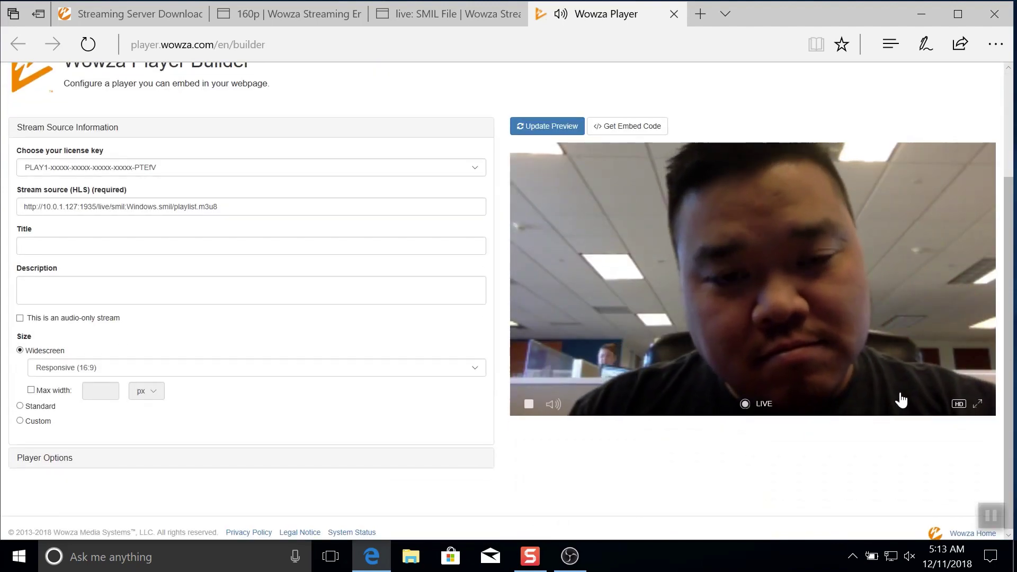
{"action": "left_click", "coordinate": [958, 405]}
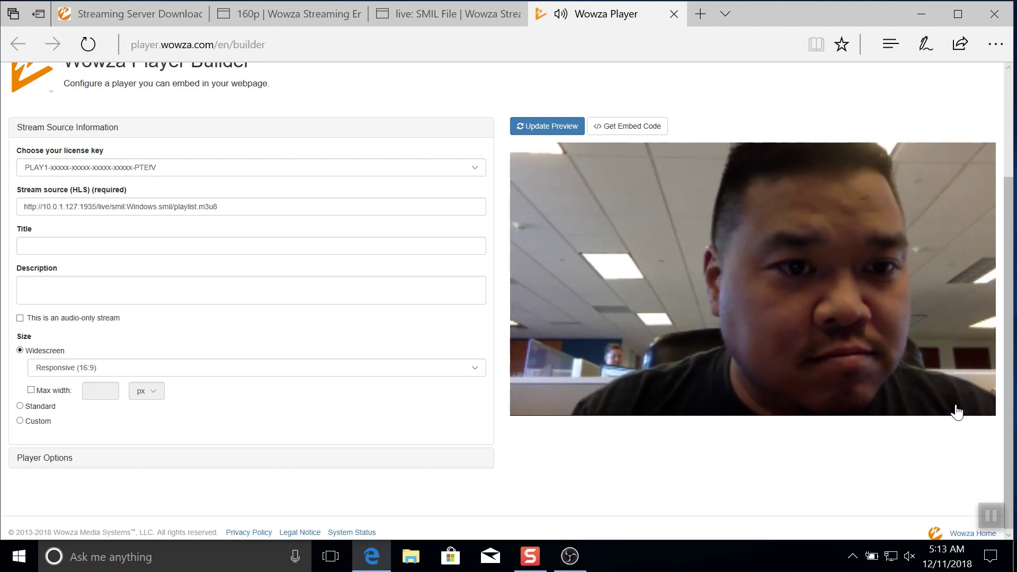
{"action": "left_click", "coordinate": [958, 409]}
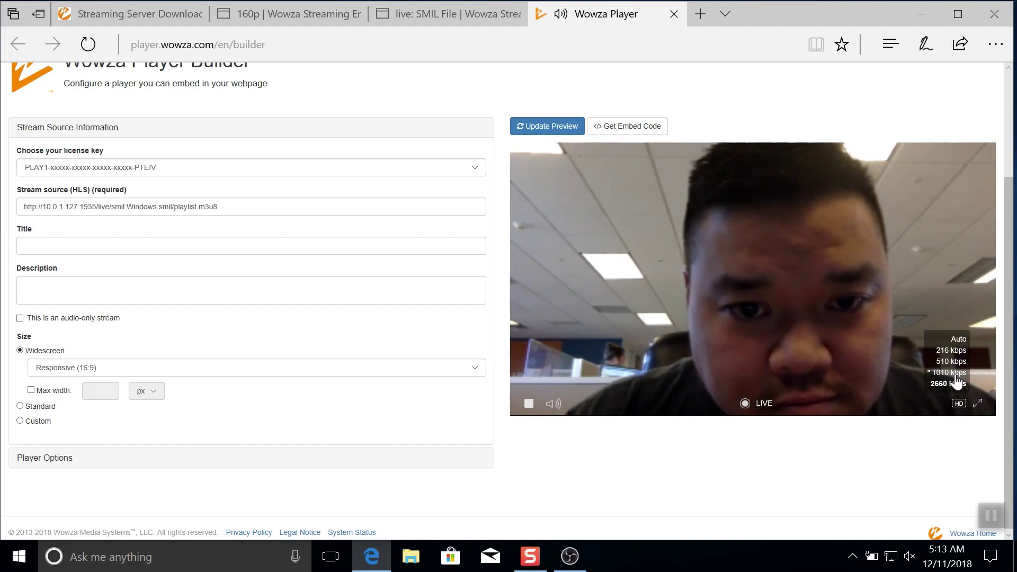
Step: Switch the live preview between 2660, 216 and 510 kbps renditions
{"action": "left_click", "coordinate": [957, 382]}
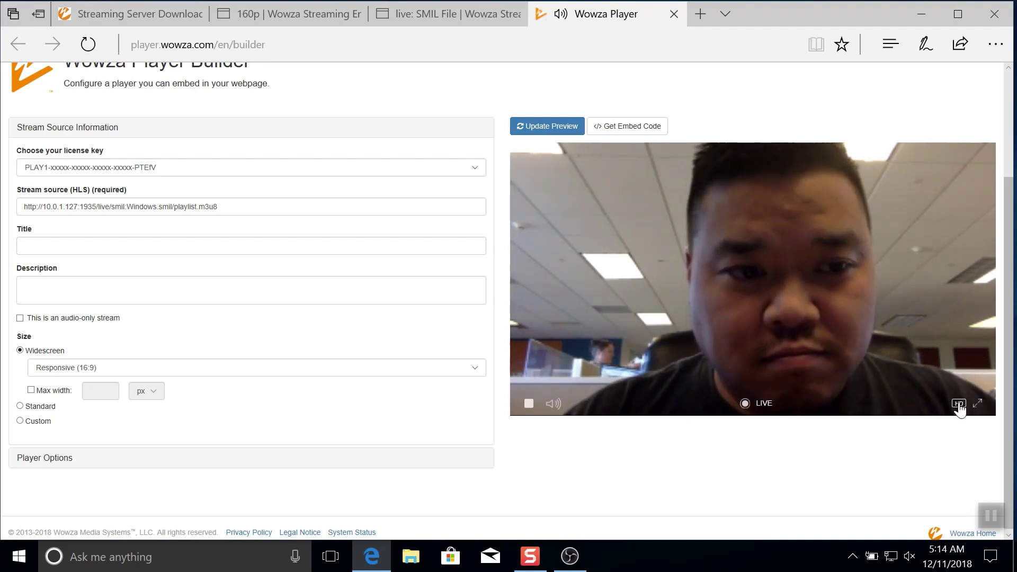
{"action": "left_click", "coordinate": [957, 404]}
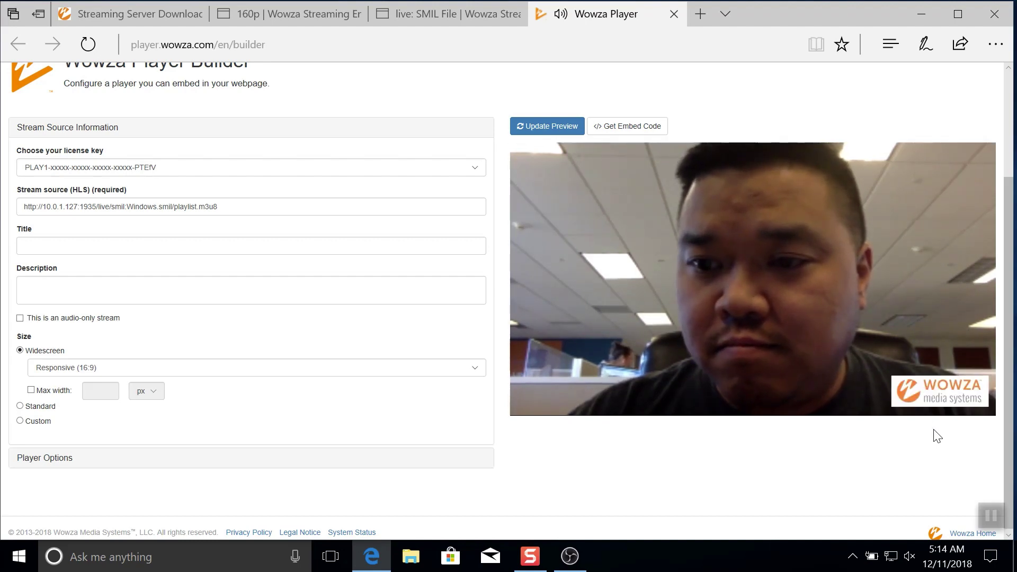
{"action": "mouse_move", "coordinate": [965, 409]}
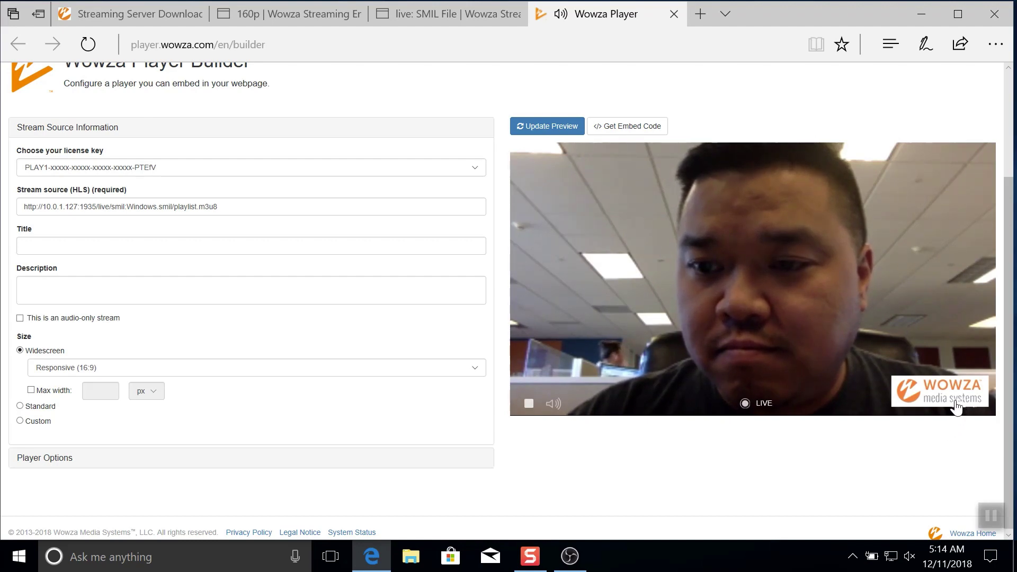
{"action": "left_click", "coordinate": [960, 405]}
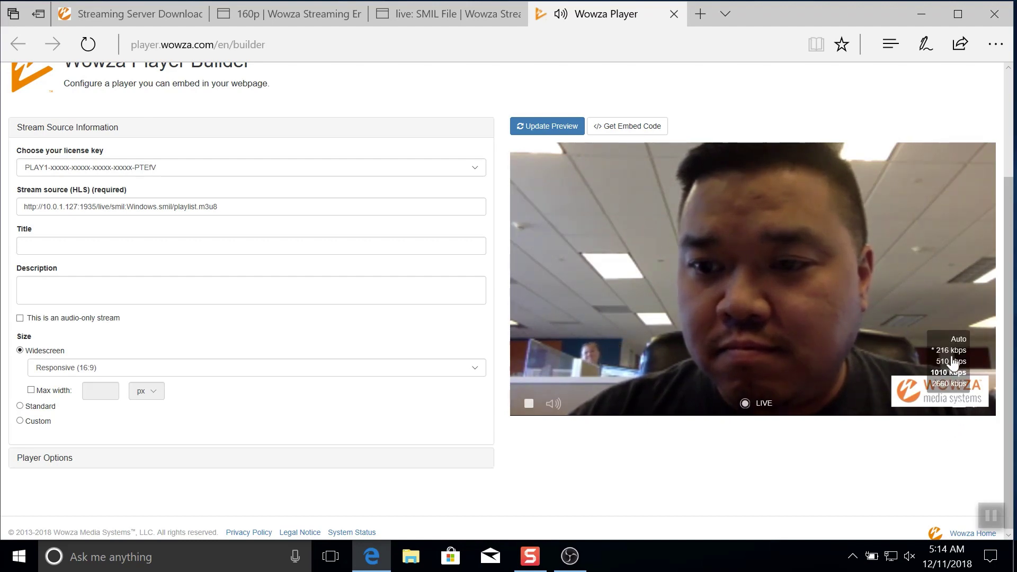
{"action": "left_click", "coordinate": [958, 405]}
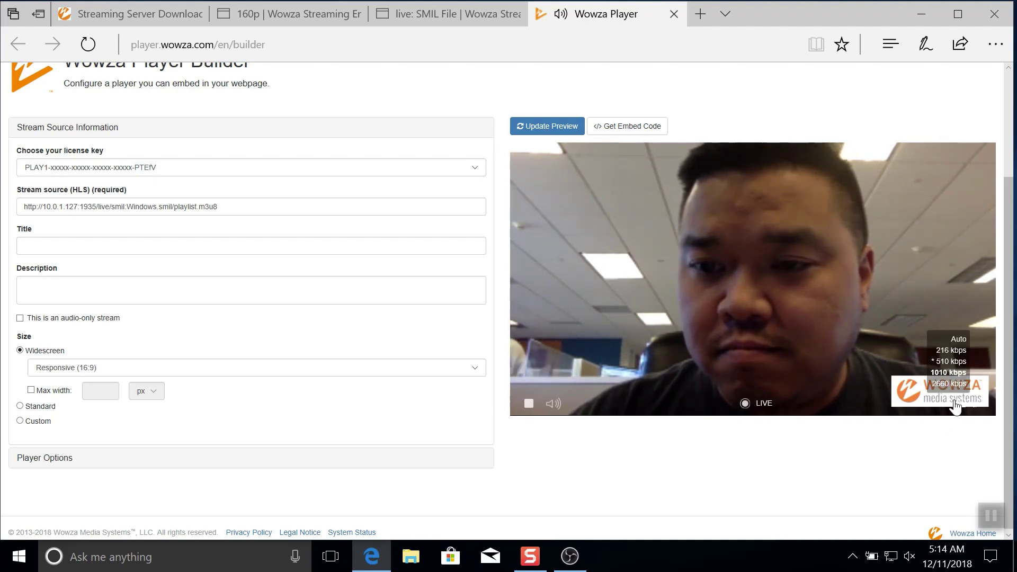